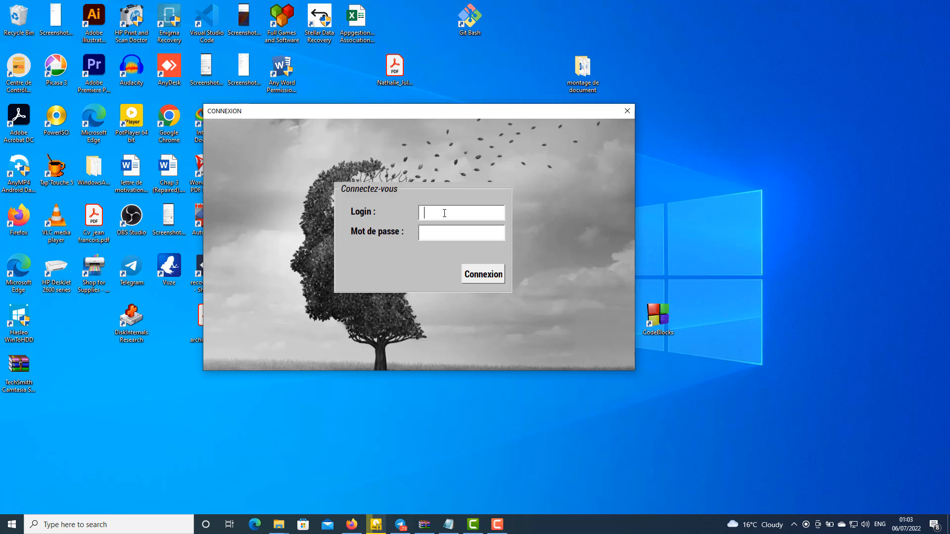
# Step: Sign in to the management application with the login name and the account password
pyautogui.write('ted')
pyautogui.press('Tab')
pyautogui.write('********')
pyautogui.press('Return')
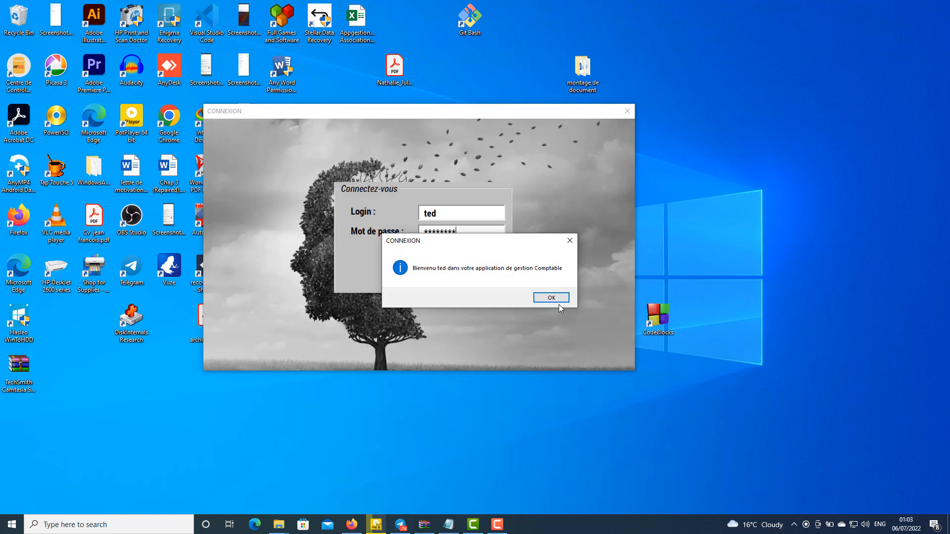
pyautogui.click(556, 300)
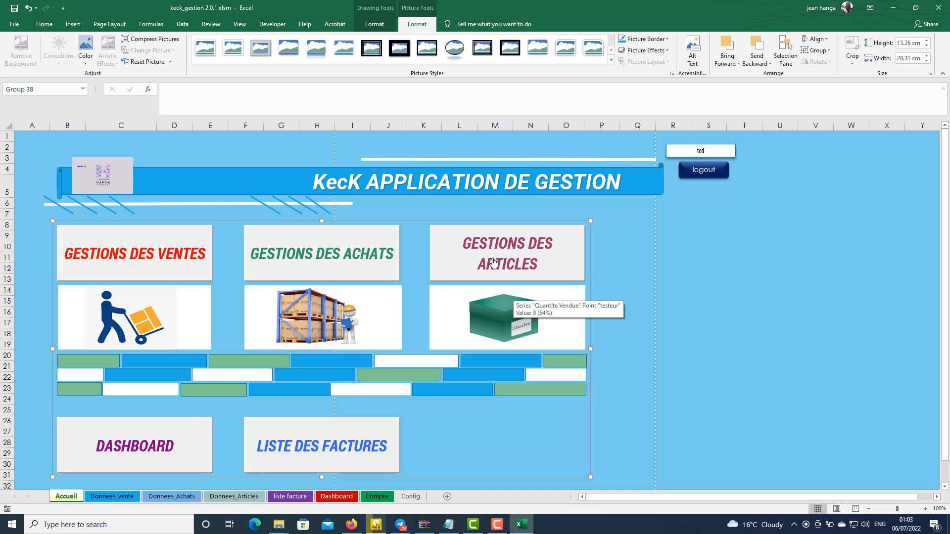
# Step: Clear the selection of the grouped menu shapes on the Accueil sheet
pyautogui.scroll(-1, 470, 371)
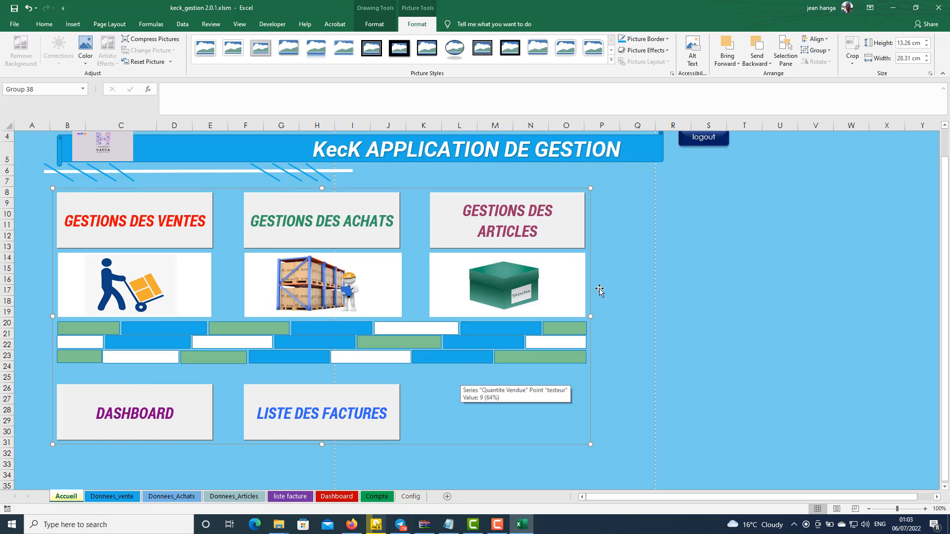
pyautogui.scroll(1, 715, 204)
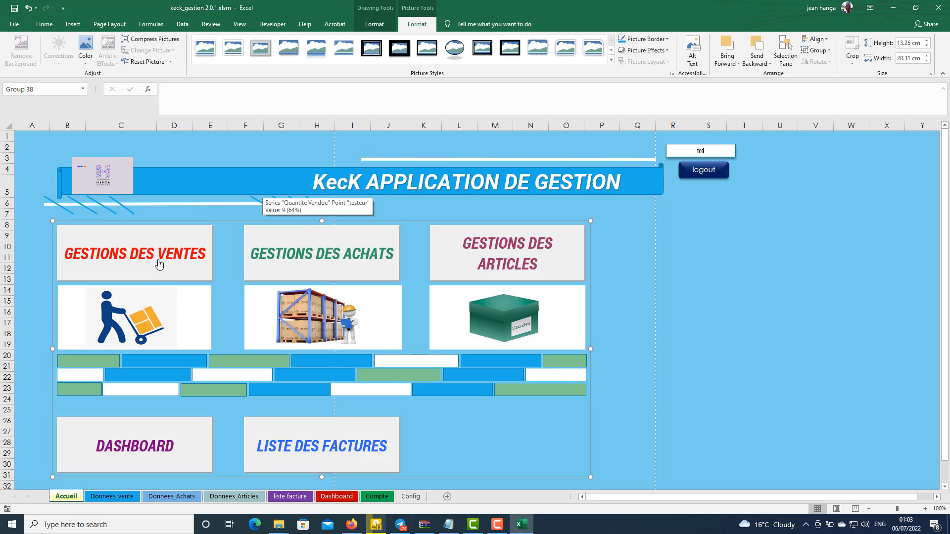
pyautogui.click(708, 257)
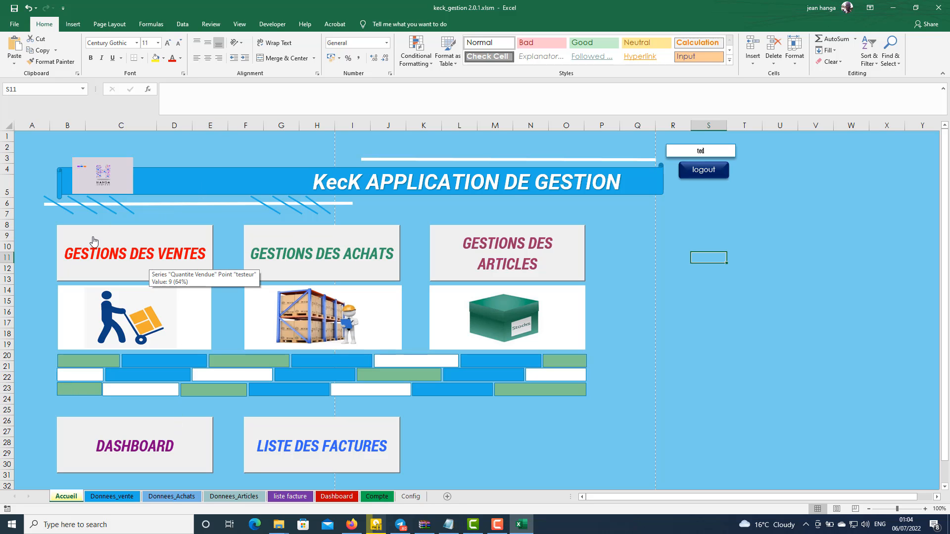
# Step: Try to add an article named "tete de boeuf" with model "nord" and sale price 2000 to the article list
pyautogui.click(534, 257)
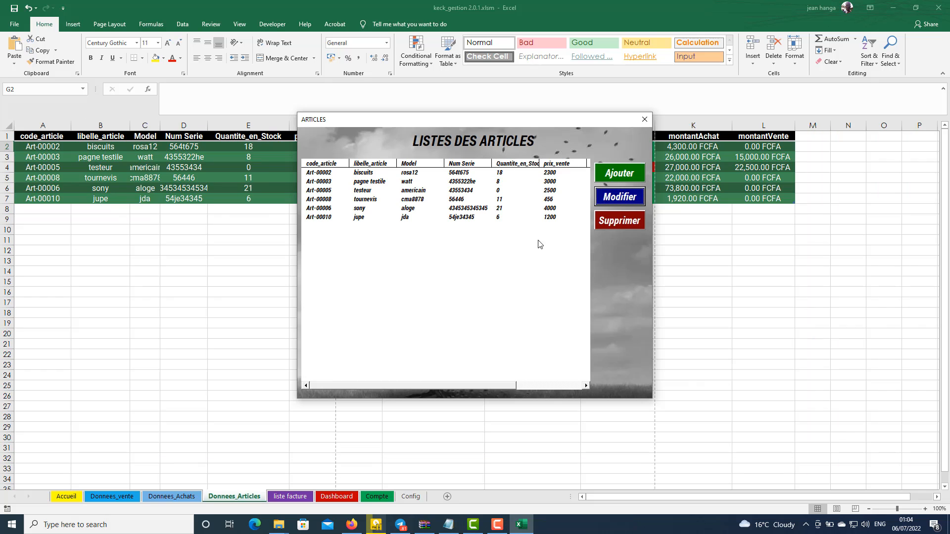
pyautogui.click(614, 174)
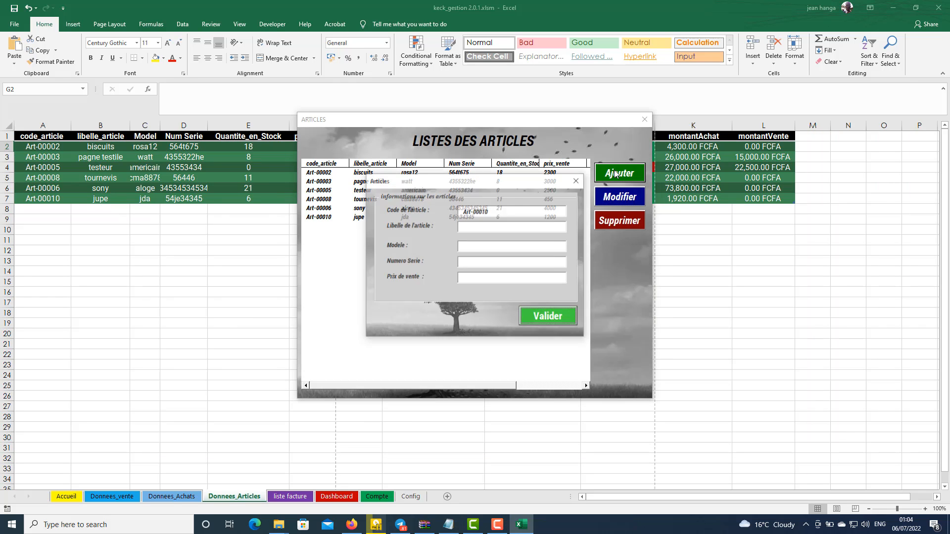
pyautogui.click(493, 224)
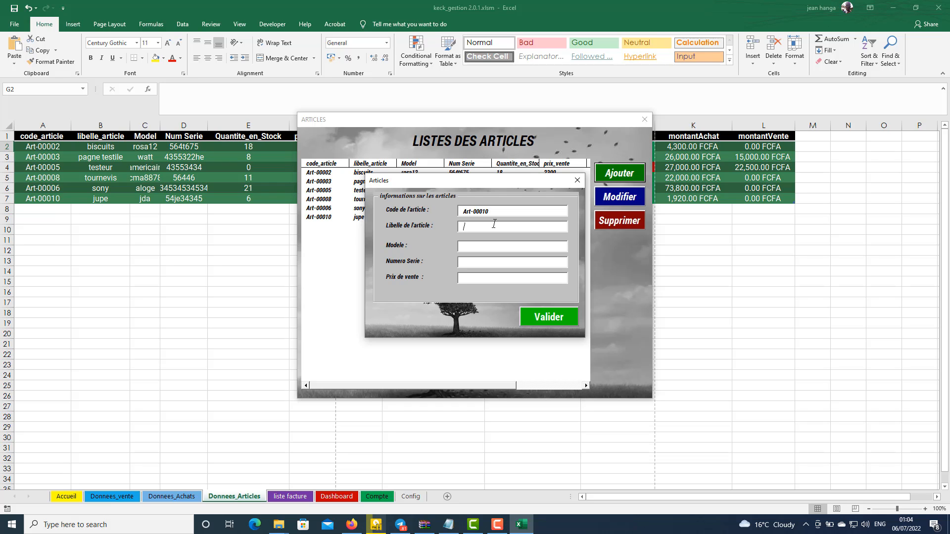
pyautogui.write('tete de boeuf')
pyautogui.click(487, 245)
pyautogui.write('nord')
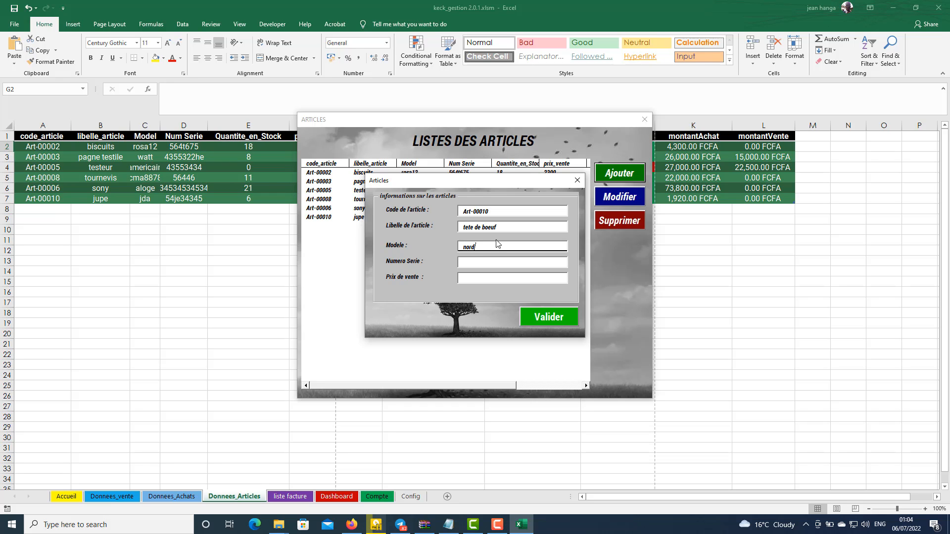
pyautogui.click(477, 276)
pyautogui.write('2000')
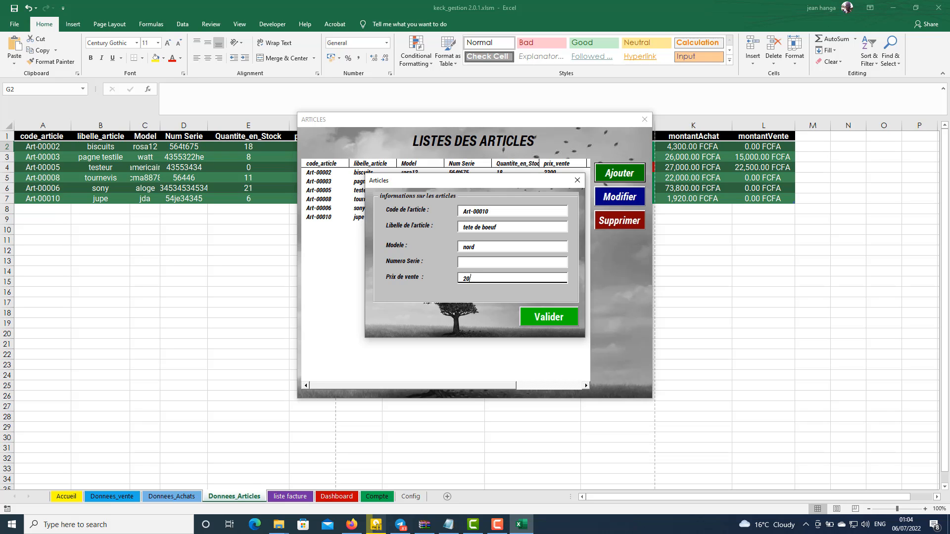
pyautogui.click(547, 317)
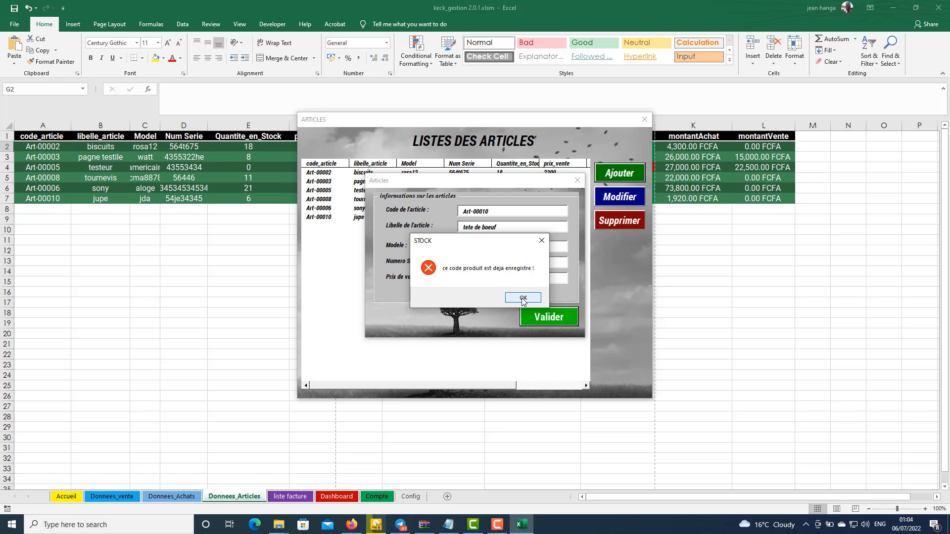
pyautogui.click(523, 298)
# Step: Try again to validate the new article under code Art-00010, and close the article form and list
pyautogui.click(503, 212)
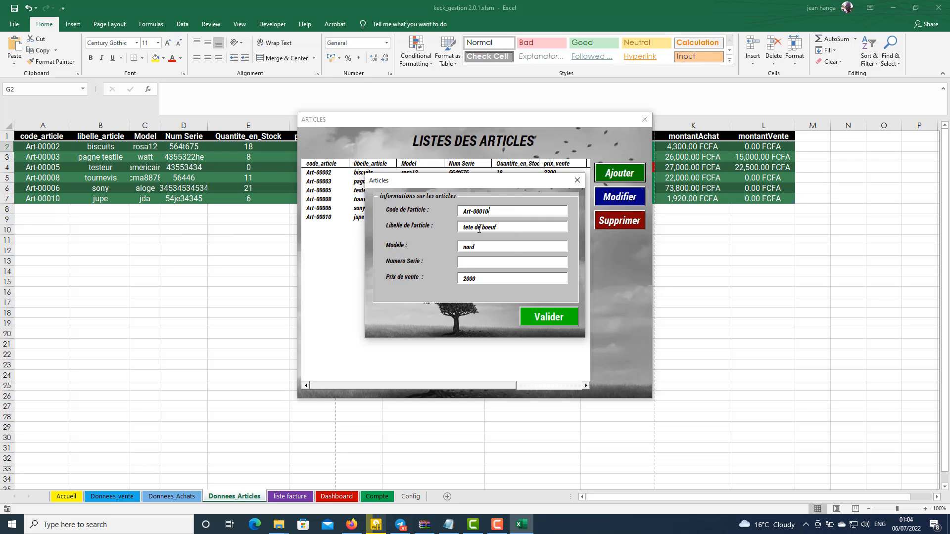
pyautogui.click(520, 315)
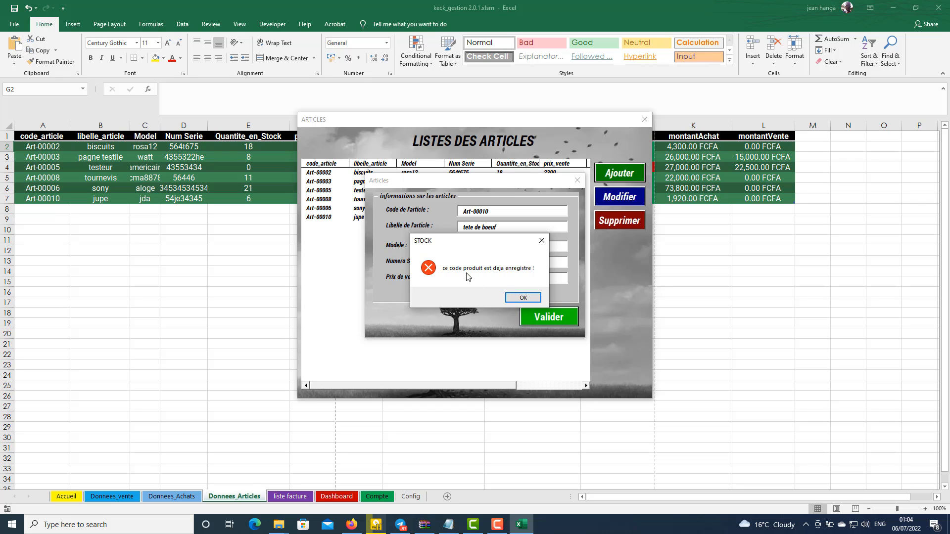
pyautogui.click(521, 297)
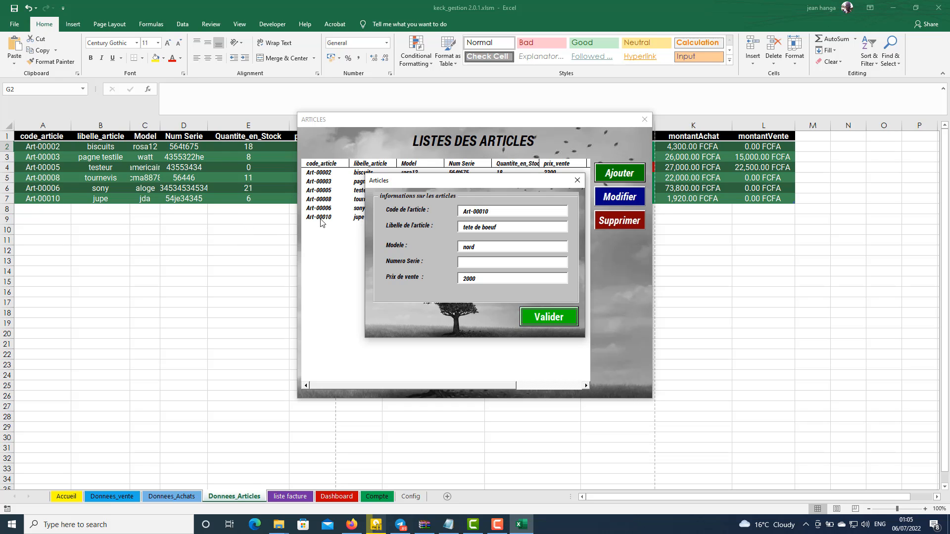
pyautogui.click(577, 180)
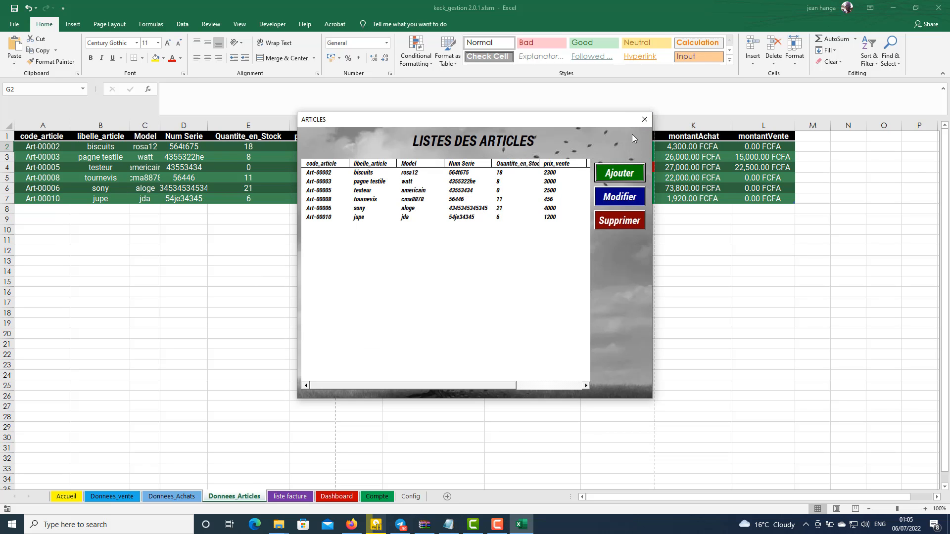
pyautogui.click(649, 123)
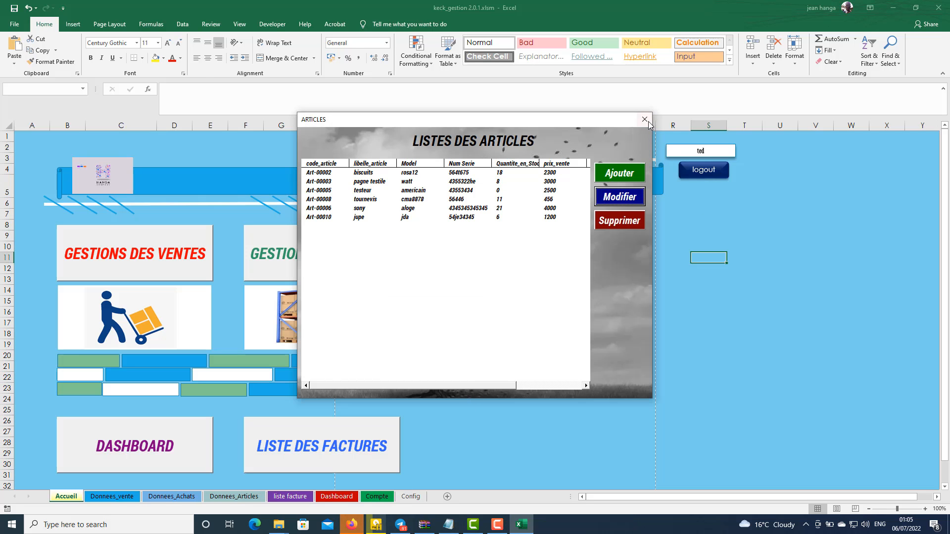
pyautogui.click(649, 123)
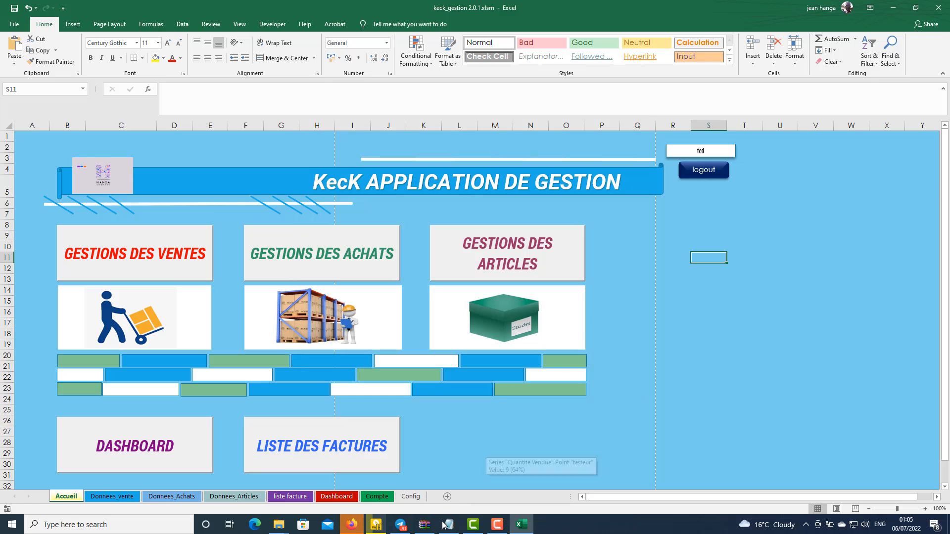
# Step: Set the Article suffix counter on the Config sheet to 10 and return to the Accueil sheet
pyautogui.click(411, 501)
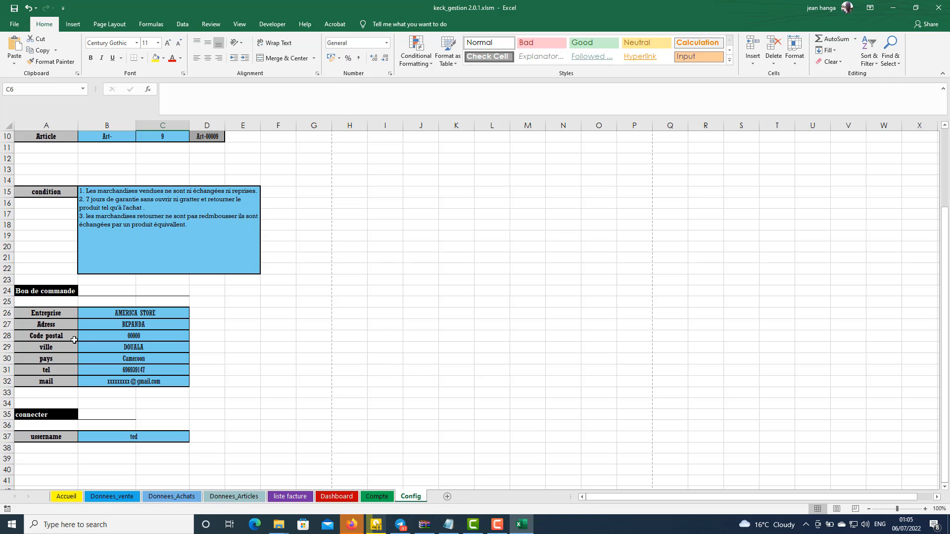
pyautogui.scroll(3, 124, 297)
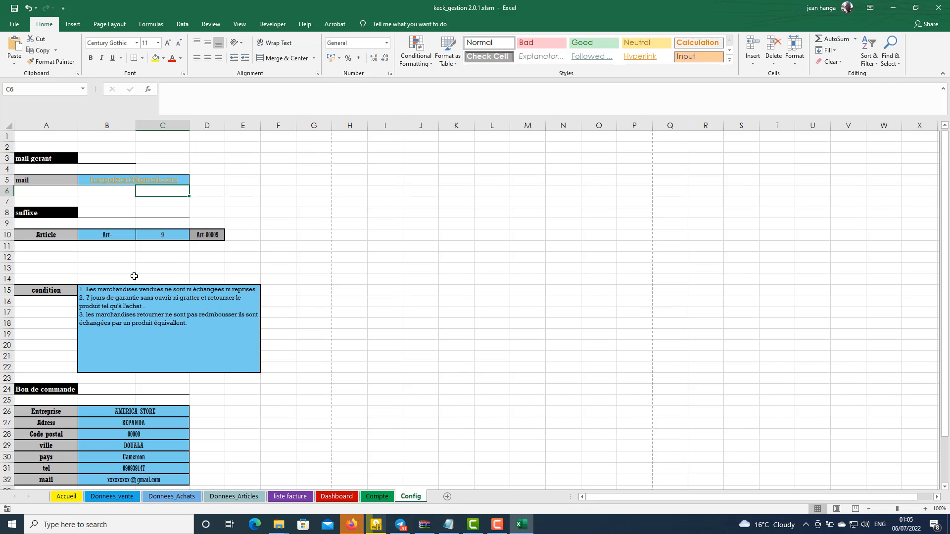
pyautogui.click(171, 235)
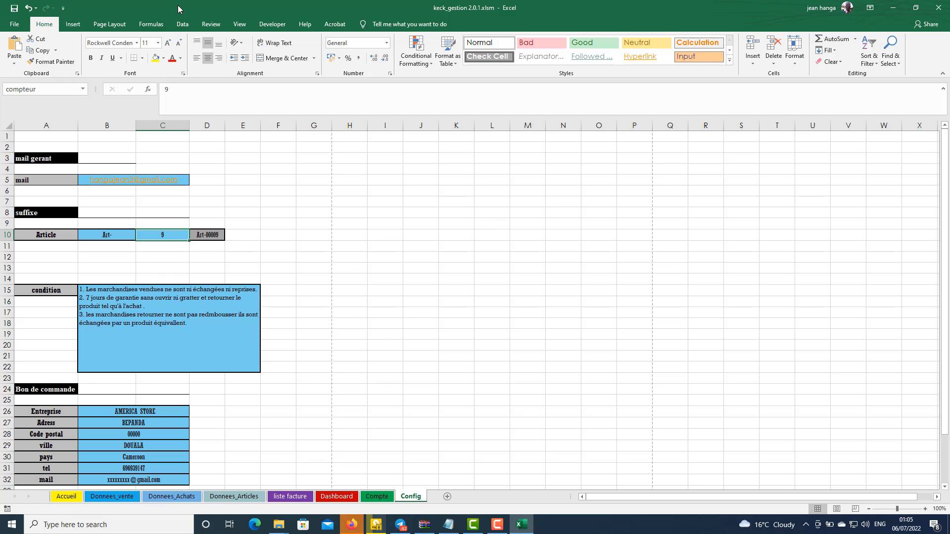
pyautogui.write('10')
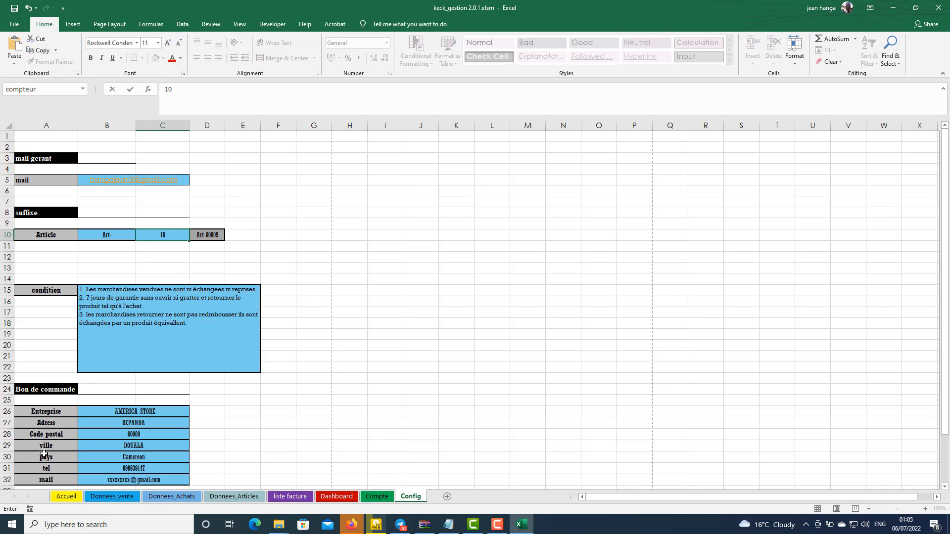
pyautogui.click(66, 496)
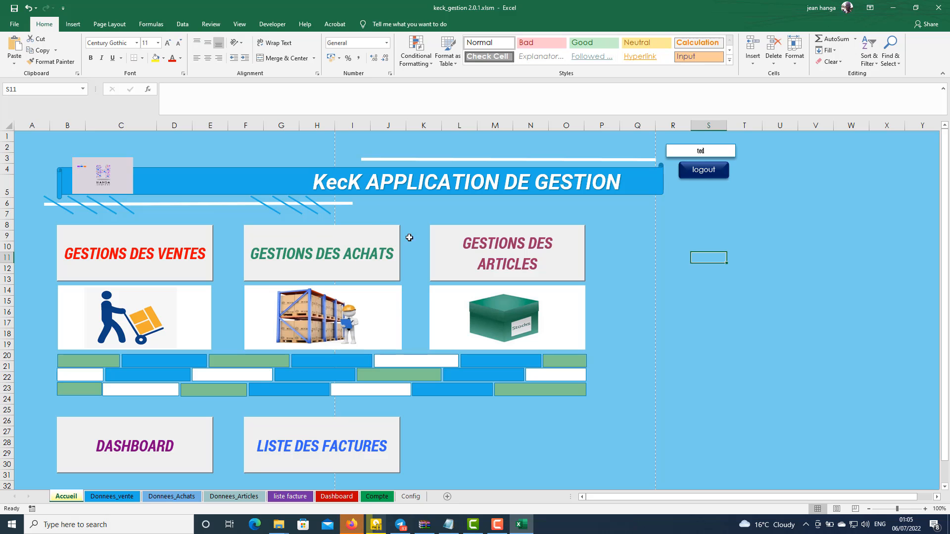
# Step: Add a new article named "tete de boeuf" with model "nord" and sale price 2000, and confirm saving it
pyautogui.click(487, 262)
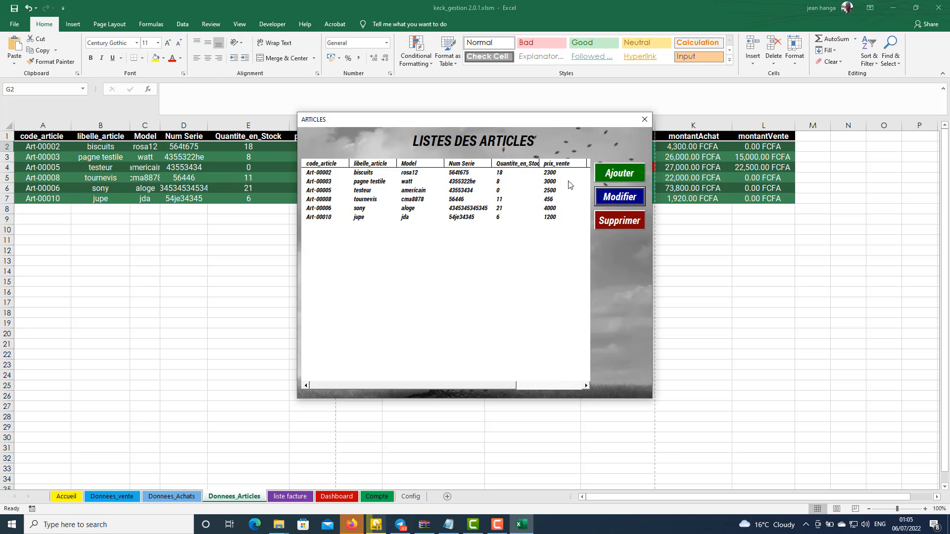
pyautogui.click(619, 173)
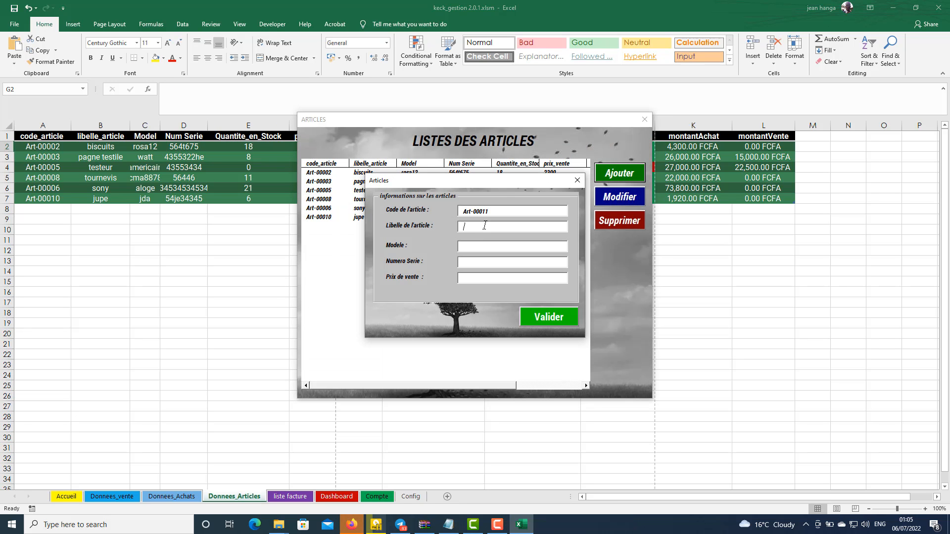
pyautogui.write('tete de boeuf')
pyautogui.click(497, 246)
pyautogui.write('nord')
pyautogui.click(518, 280)
pyautogui.write('2000')
pyautogui.click(551, 317)
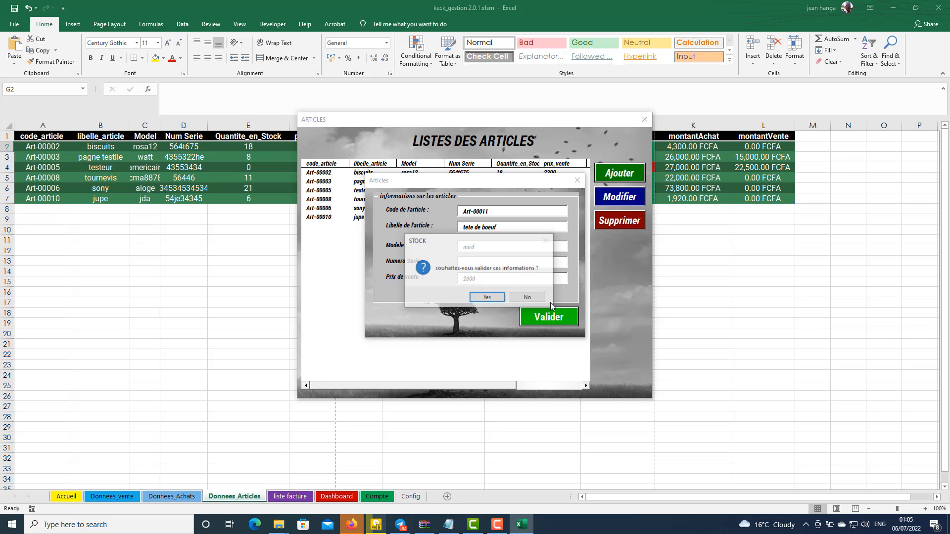
pyautogui.click(491, 297)
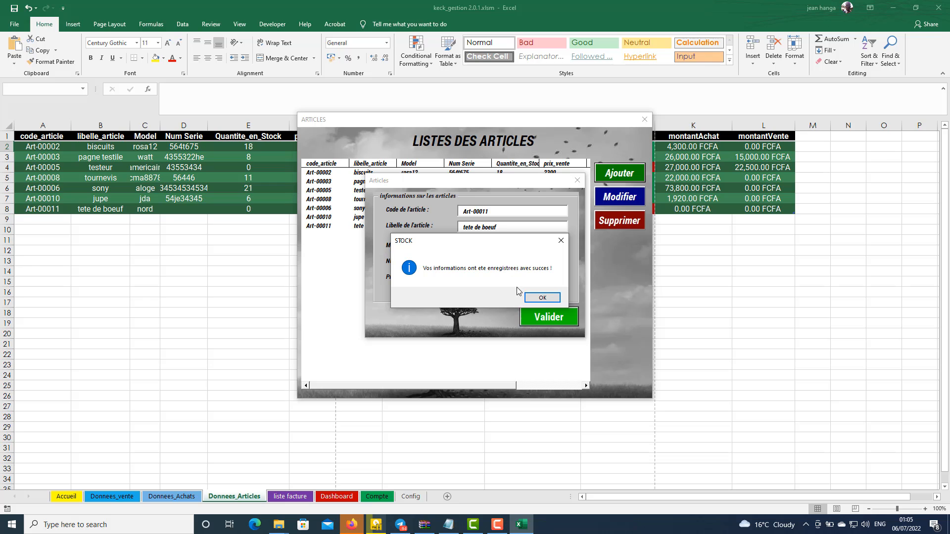
pyautogui.click(531, 295)
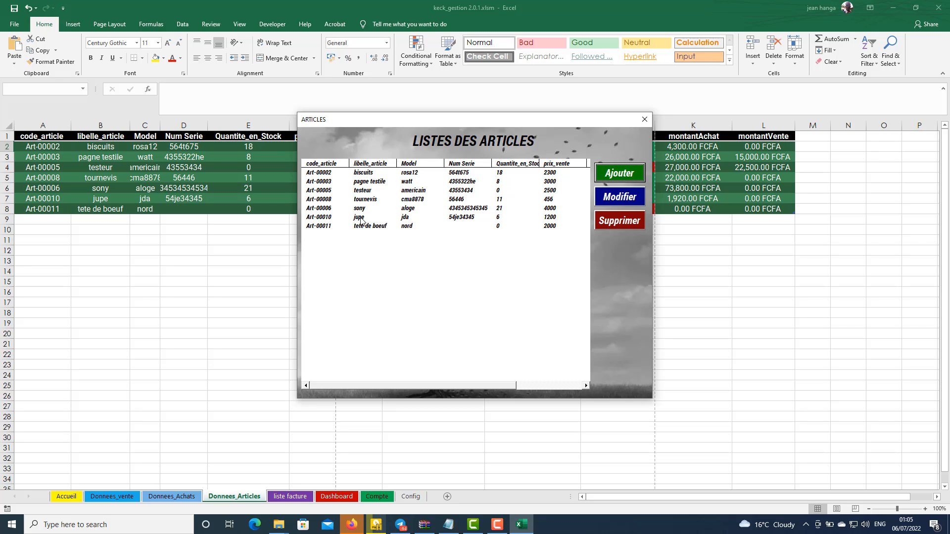
# Step: Change the model of the article "jupe" (Art-00010) to "rose bonbon" and confirm saving the modification
pyautogui.click(380, 218)
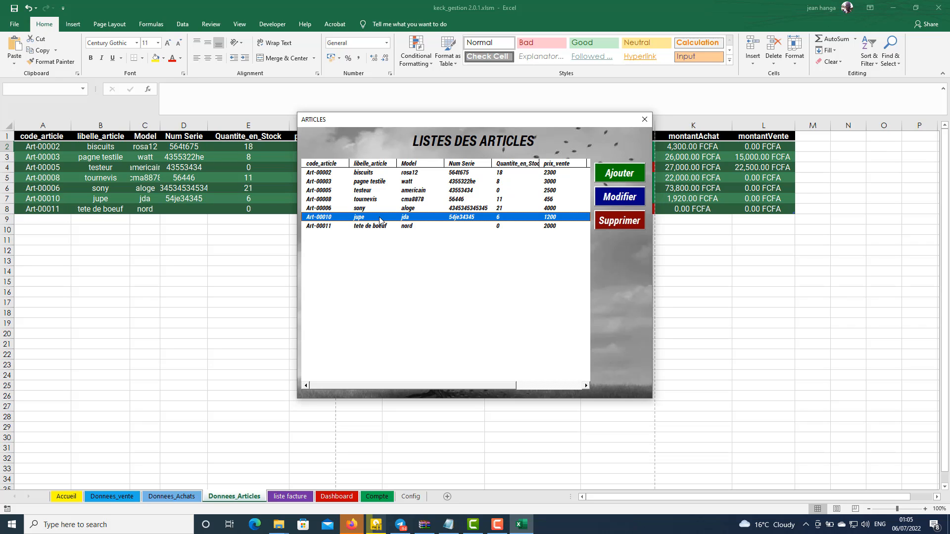
pyautogui.click(621, 202)
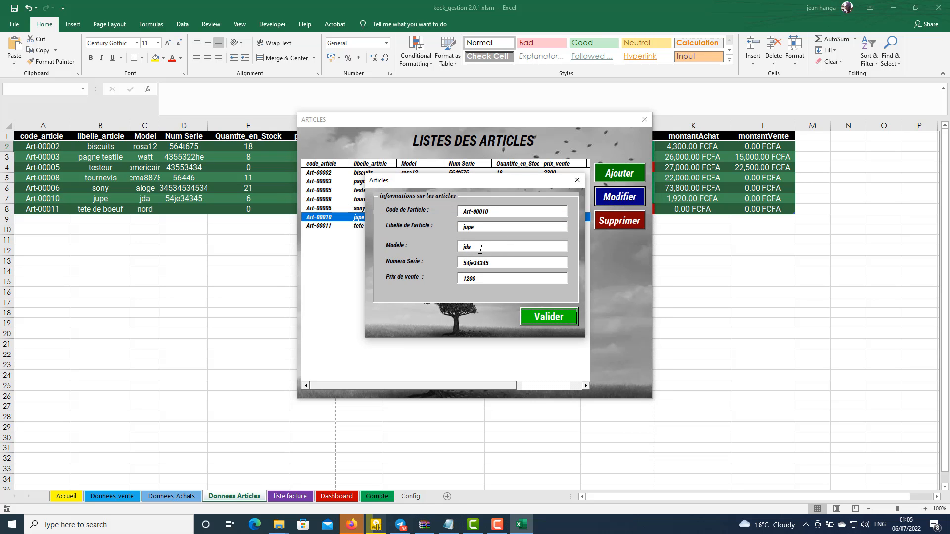
pyautogui.moveTo(481, 249); pyautogui.dragTo(435, 245)
pyautogui.write('rose')
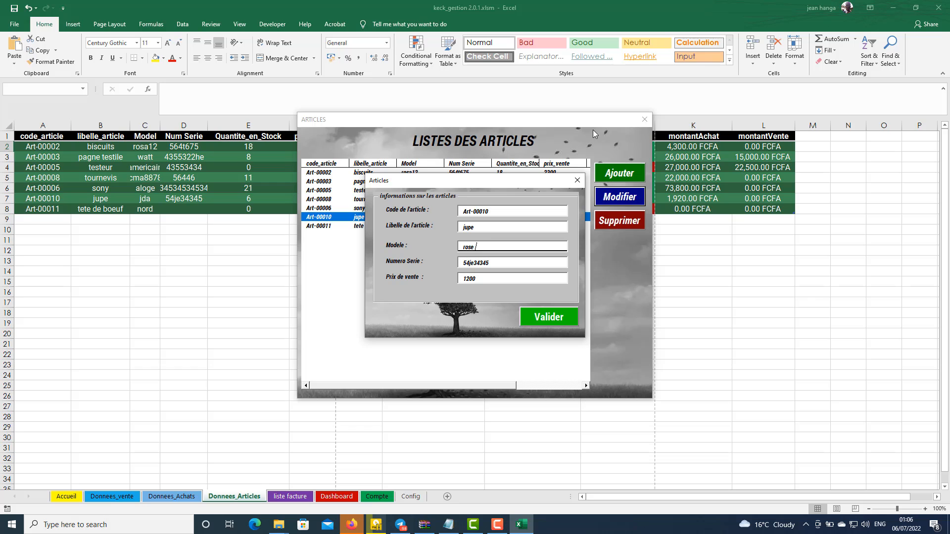
pyautogui.write(' bonbon')
pyautogui.click(545, 316)
pyautogui.click(488, 299)
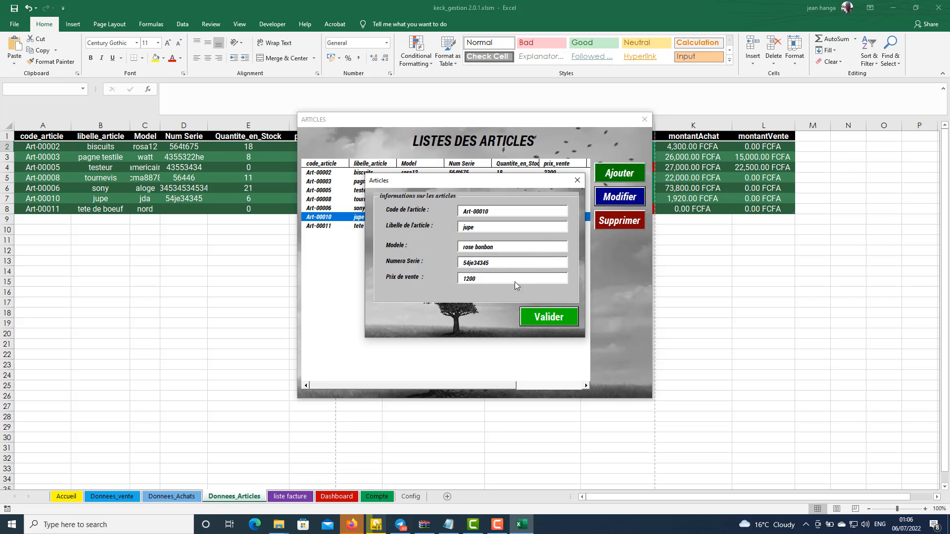
pyautogui.click(544, 297)
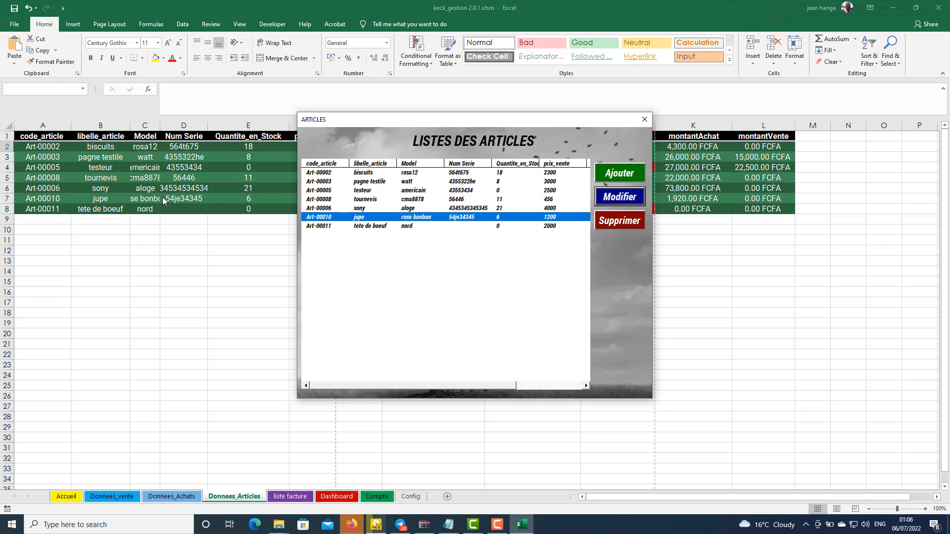
# Step: Close the article list and open the list of recorded purchases from the Accueil sheet
pyautogui.click(644, 124)
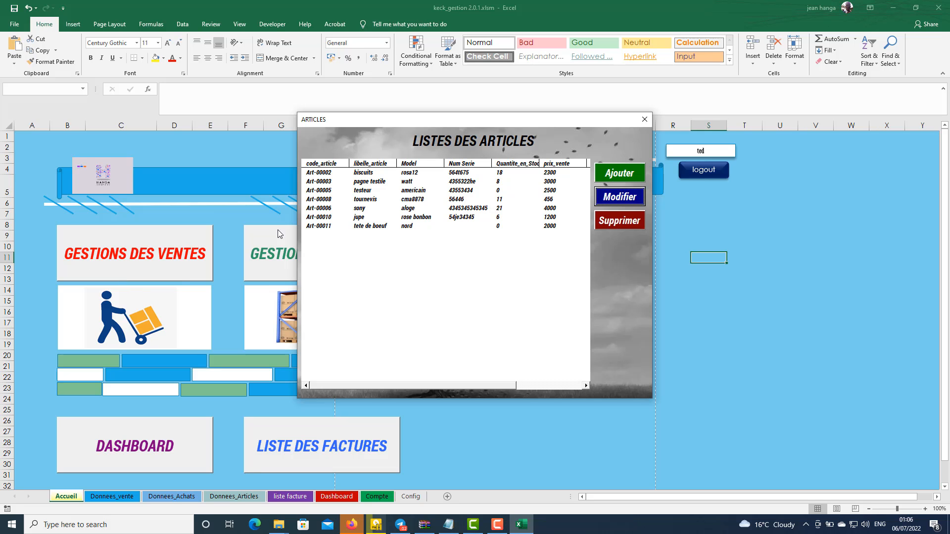
pyautogui.click(645, 120)
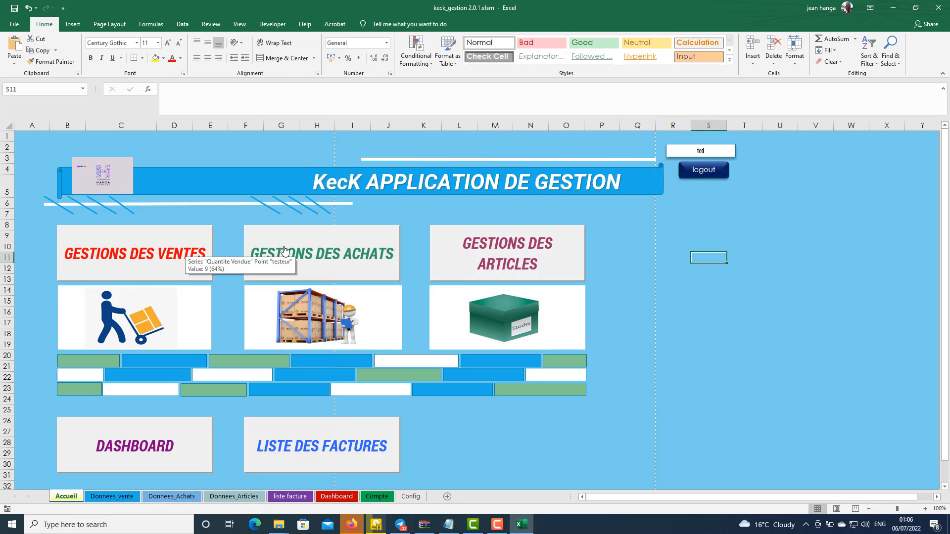
pyautogui.click(323, 254)
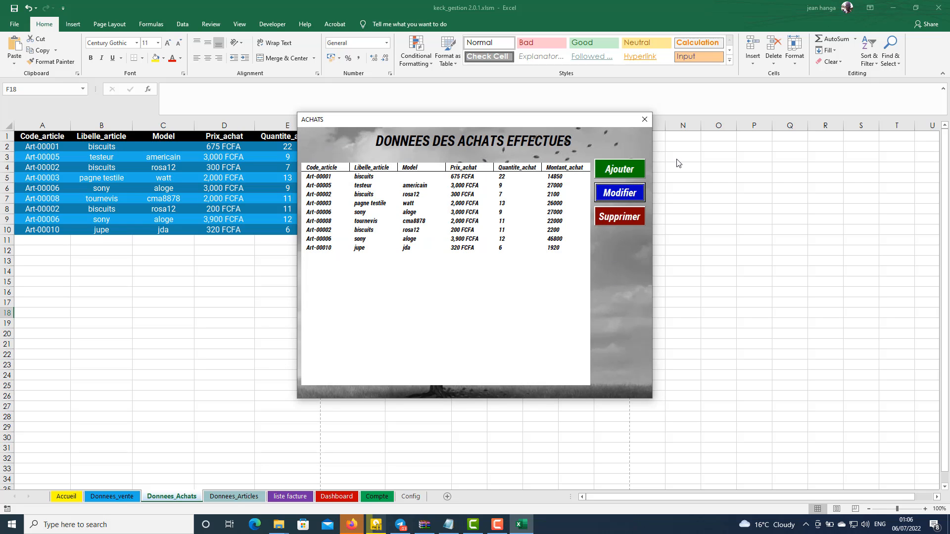
# Step: Start a new purchase and choose the article "tete de boeuf" (Art-00011) for it
pyautogui.click(626, 171)
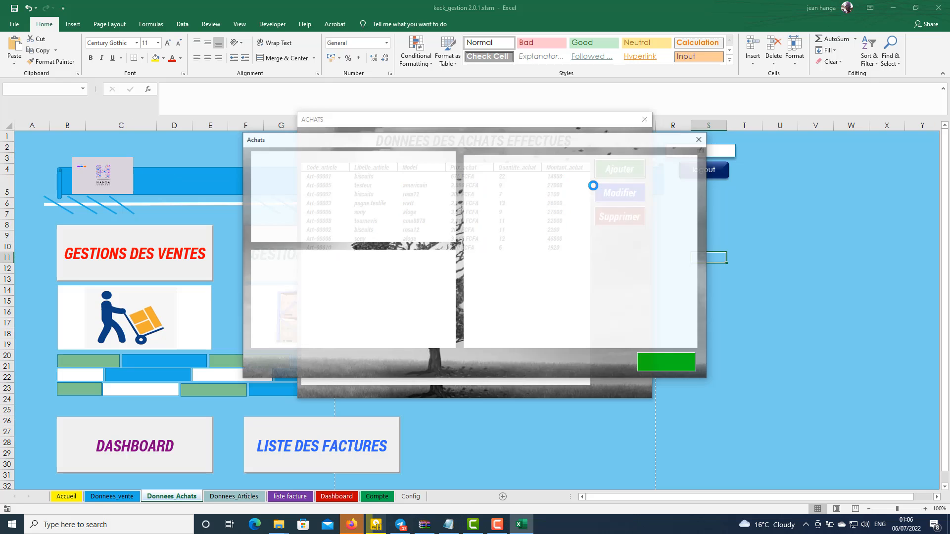
pyautogui.click(389, 180)
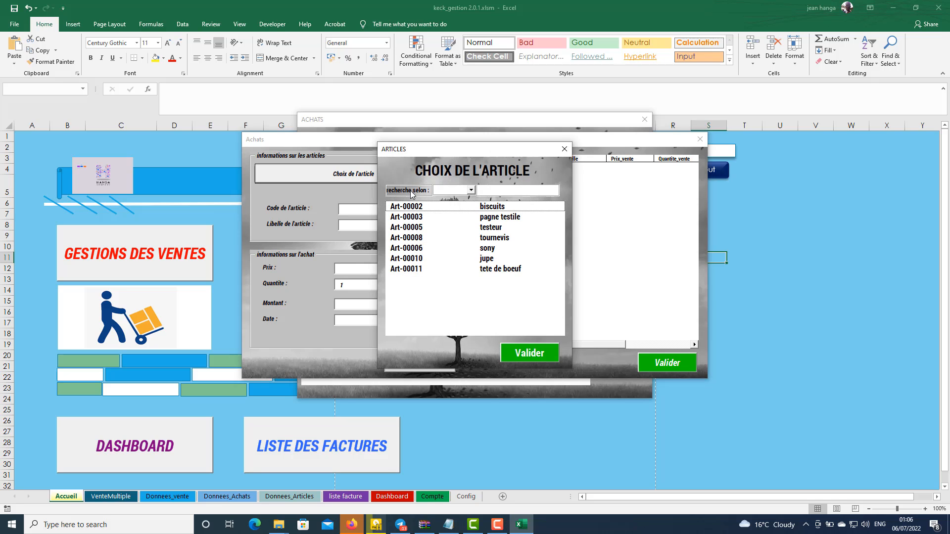
pyautogui.click(483, 270)
pyautogui.click(529, 353)
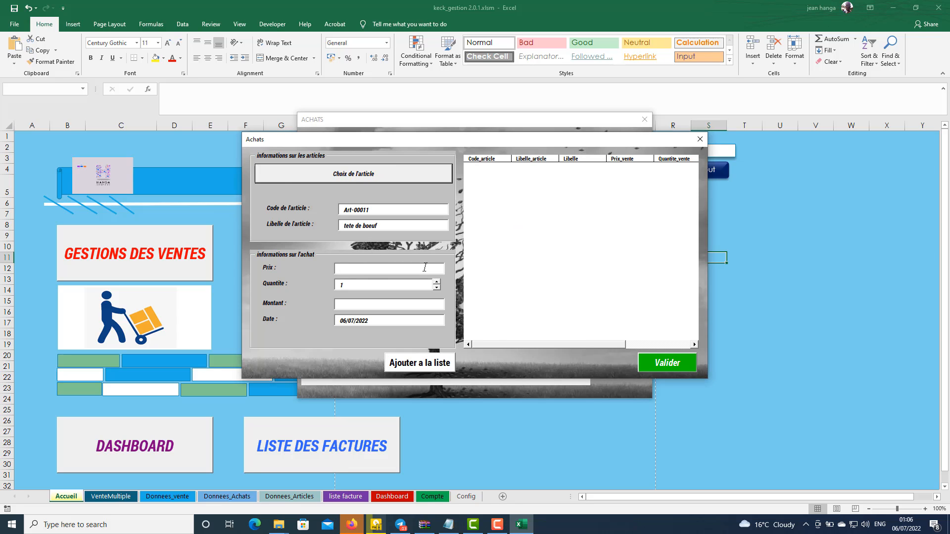
# Step: Set the purchase price to 1000 and the quantity to 5, and add the article to the purchase list
pyautogui.write('12')
pyautogui.click(437, 282)
pyautogui.click(436, 281)
pyautogui.click(437, 281)
pyautogui.click(436, 281)
pyautogui.click(391, 270)
pyautogui.press('BackSpace')
pyautogui.press('BackSpace')
pyautogui.write('2')
pyautogui.press('BackSpace')
pyautogui.write('1000')
pyautogui.click(431, 366)
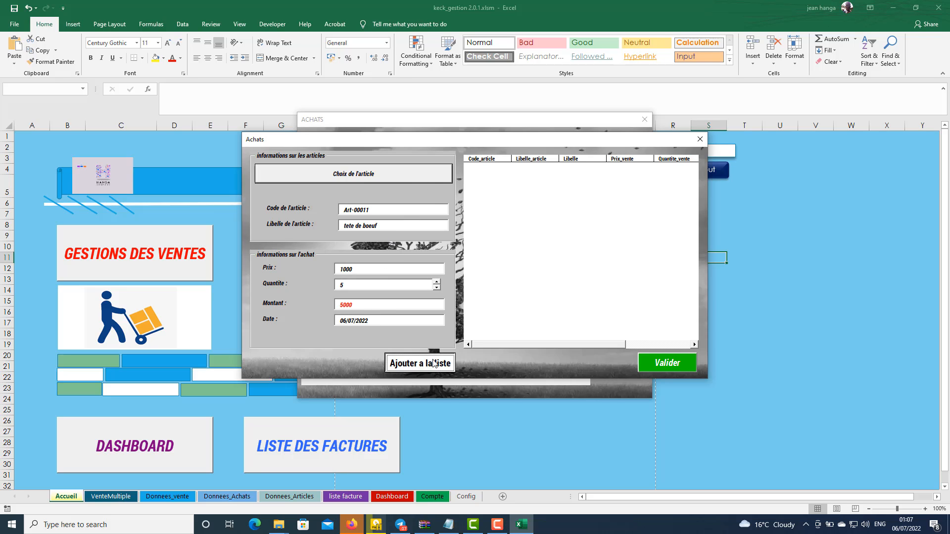
pyautogui.click(486, 293)
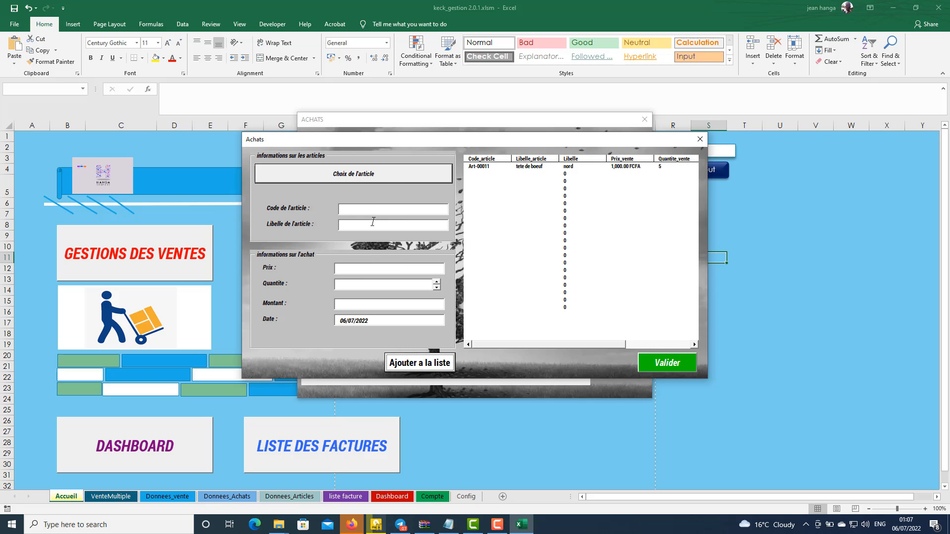
# Step: Add the article "biscuits" (Art-00002) to the purchase list with price 1200 and quantity 7
pyautogui.click(383, 180)
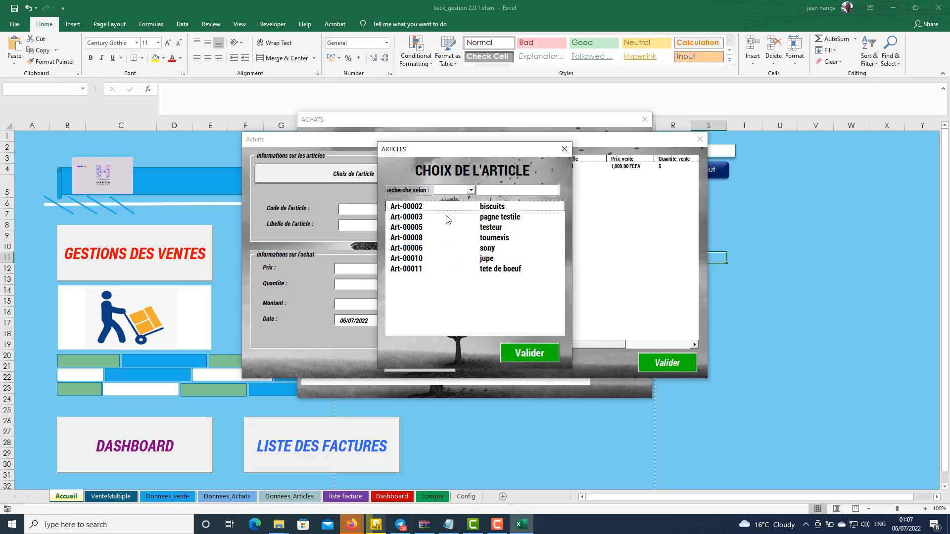
pyautogui.click(458, 207)
pyautogui.click(544, 353)
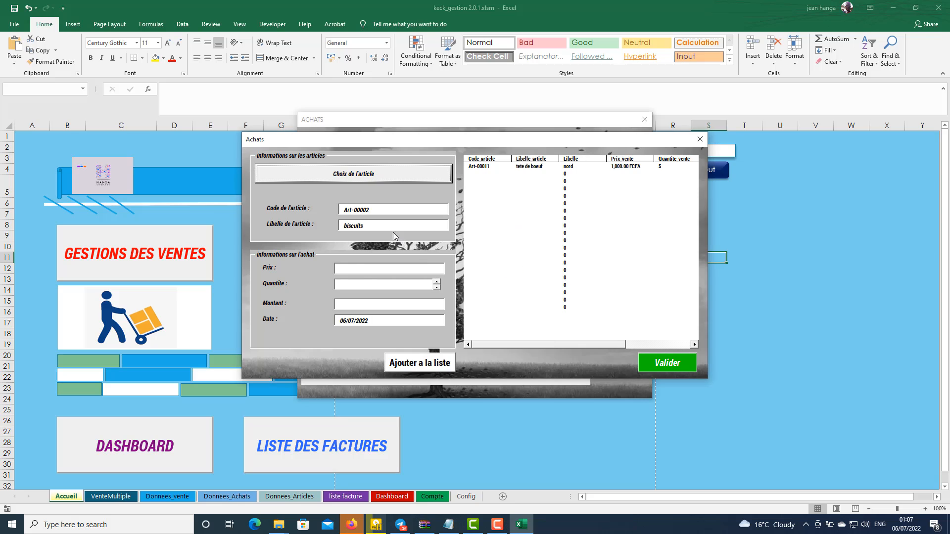
pyautogui.click(369, 267)
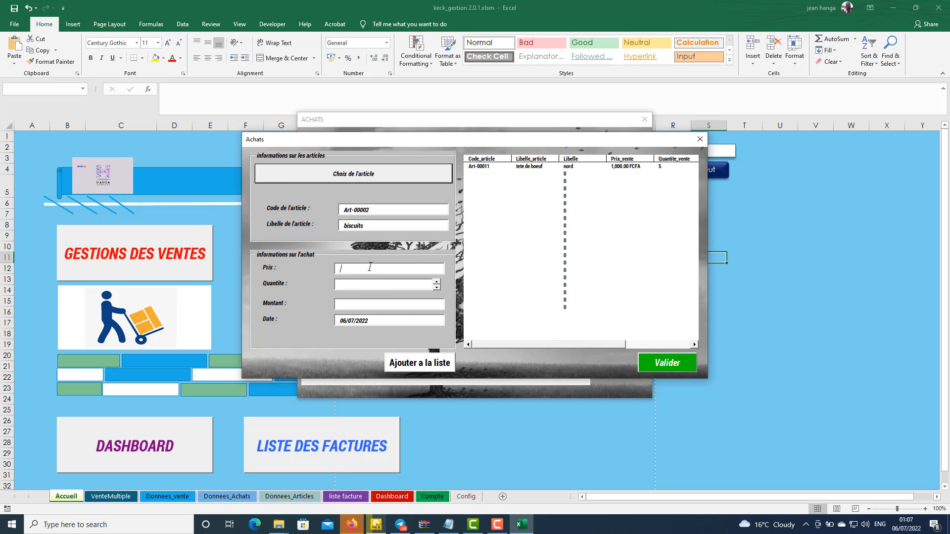
pyautogui.write('1200')
pyautogui.click(437, 282)
pyautogui.click(437, 282)
pyautogui.click(410, 366)
pyautogui.click(479, 292)
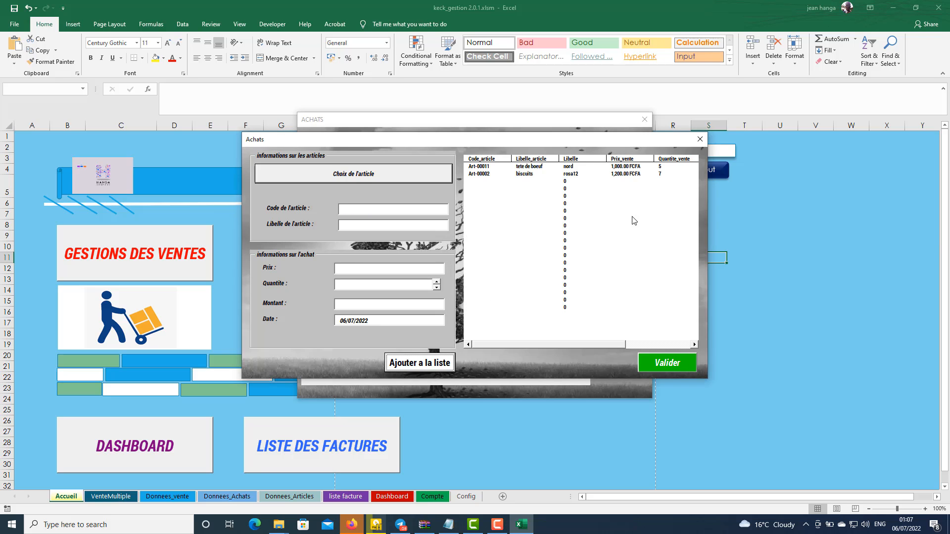
# Step: Add "tete de boeuf" (Art-00011) to the purchase list again with price 12000 and quantity 5
pyautogui.click(399, 177)
pyautogui.click(437, 268)
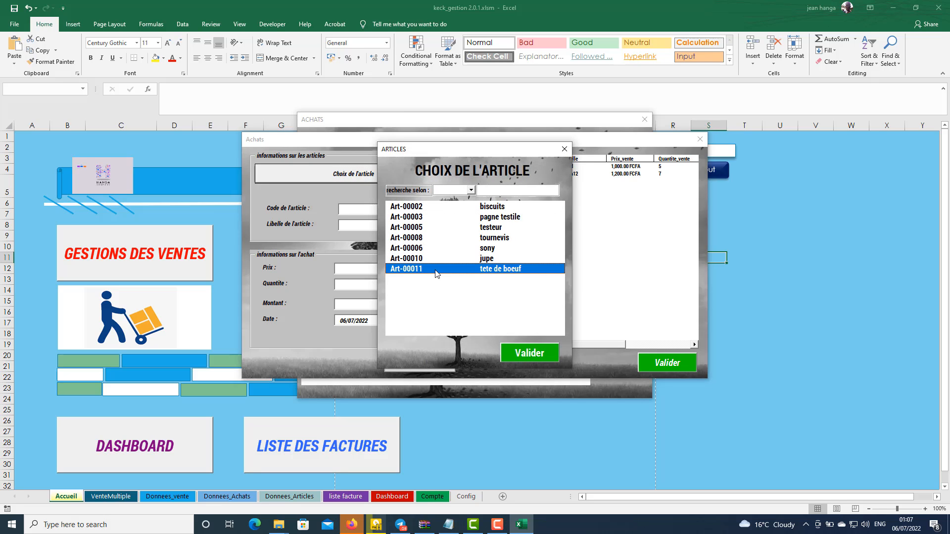
pyautogui.click(530, 354)
pyautogui.click(359, 270)
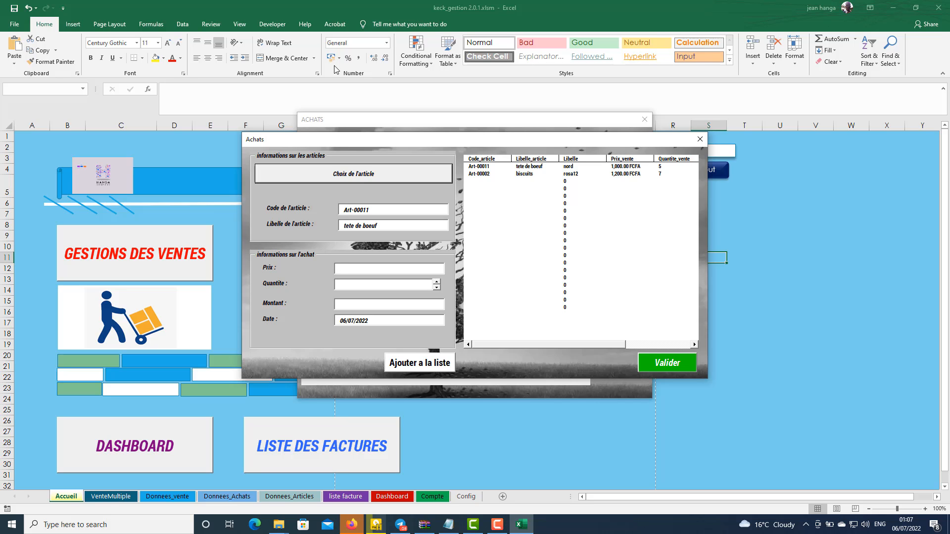
pyautogui.write('12000')
pyautogui.click(429, 286)
pyautogui.write('8')
pyautogui.click(436, 288)
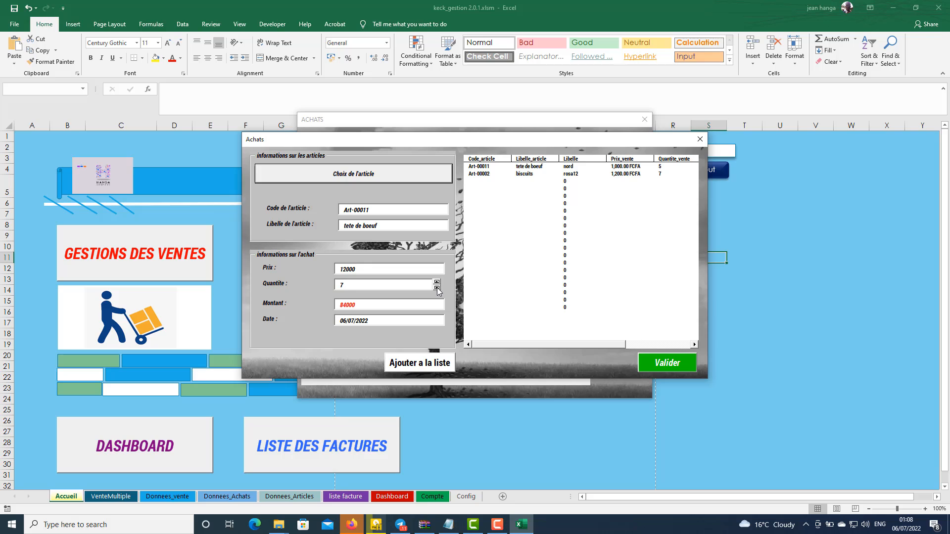
pyautogui.click(402, 361)
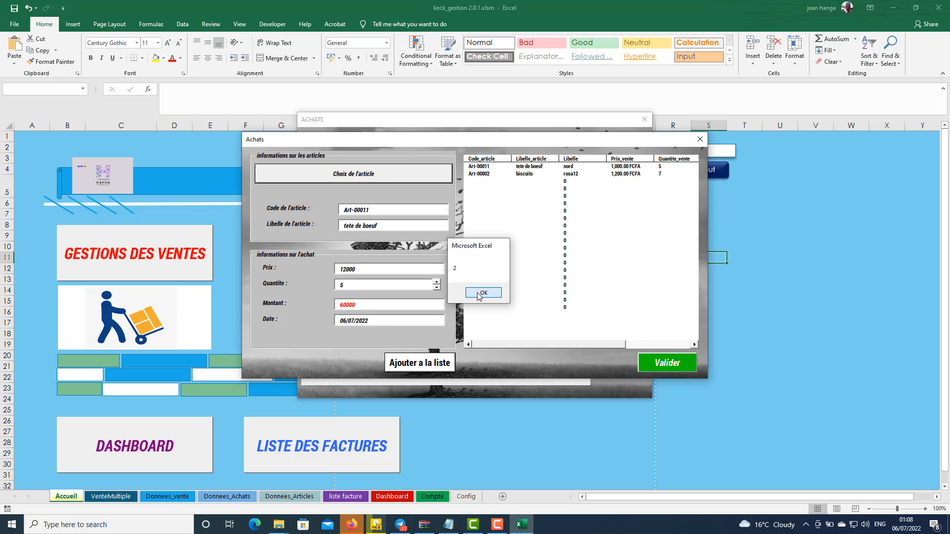
pyautogui.click(483, 293)
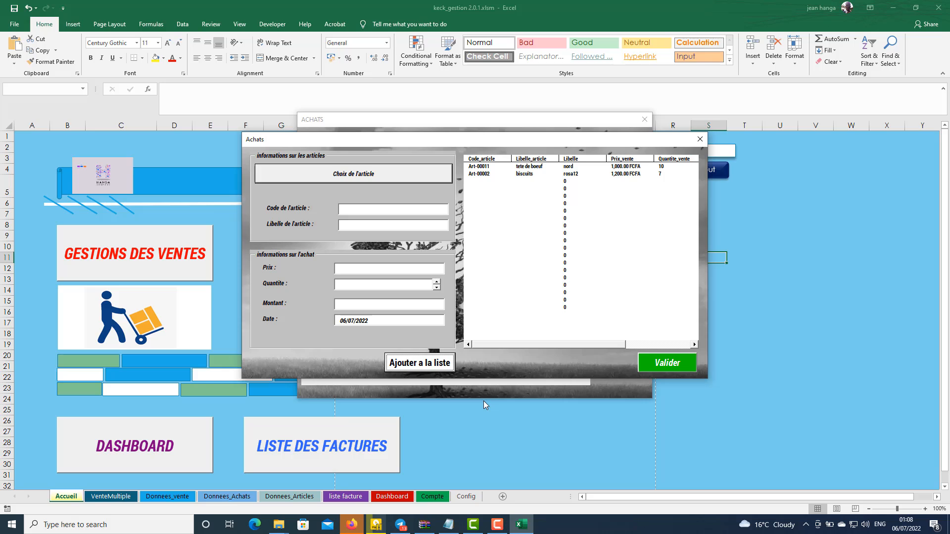
# Step: Validate the purchase list without printing an invoice, and select the new "biscuits" purchase in the recorded purchases
pyautogui.click(663, 361)
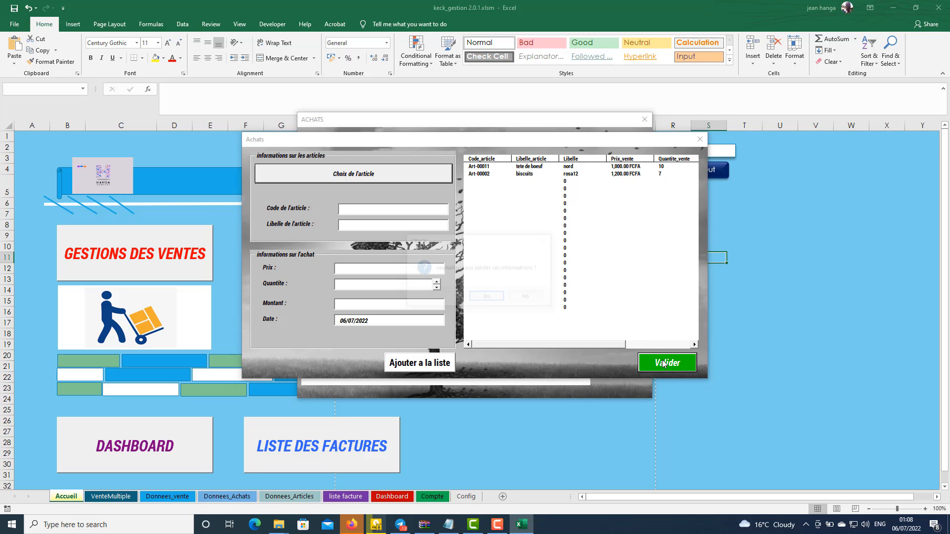
pyautogui.click(488, 299)
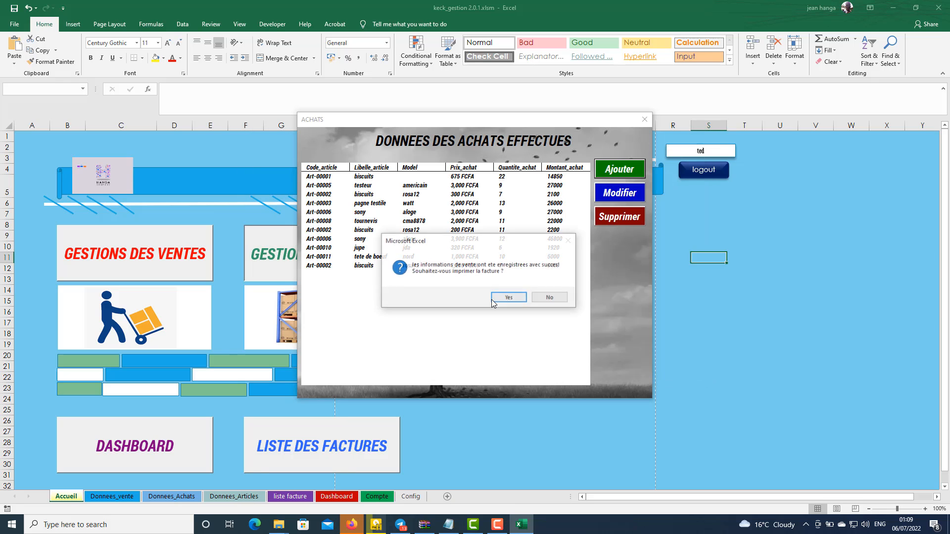
pyautogui.click(548, 298)
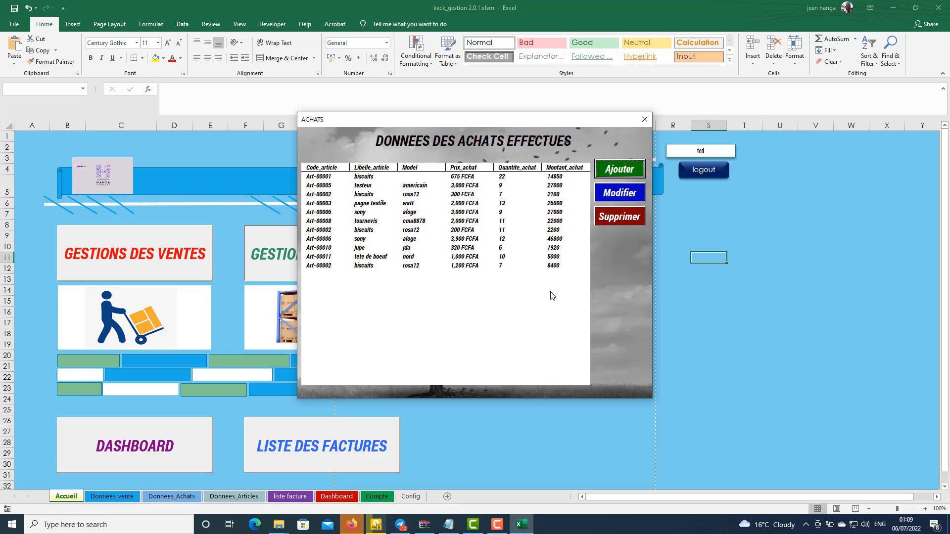
pyautogui.click(395, 267)
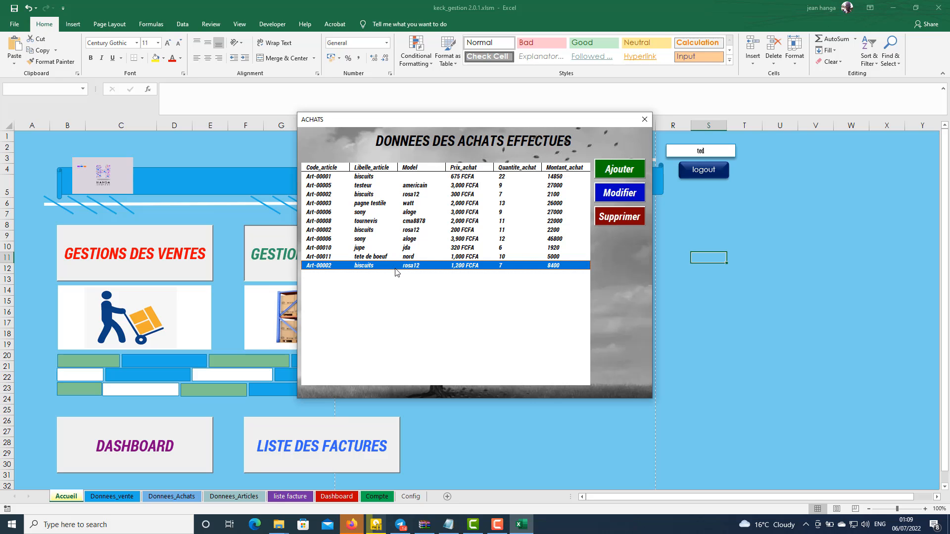
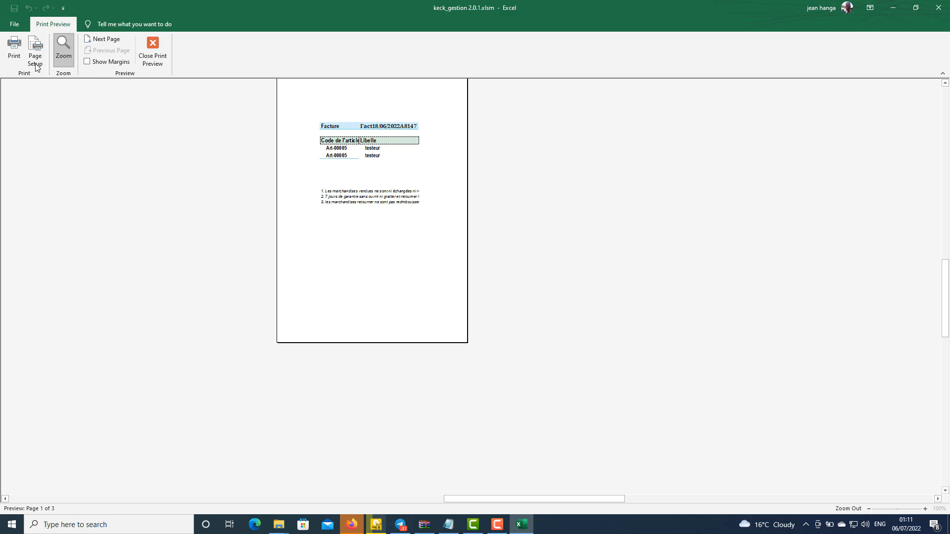
# Step: Change the paper size of the previewed invoice to A4 in the page setup
pyautogui.click(35, 53)
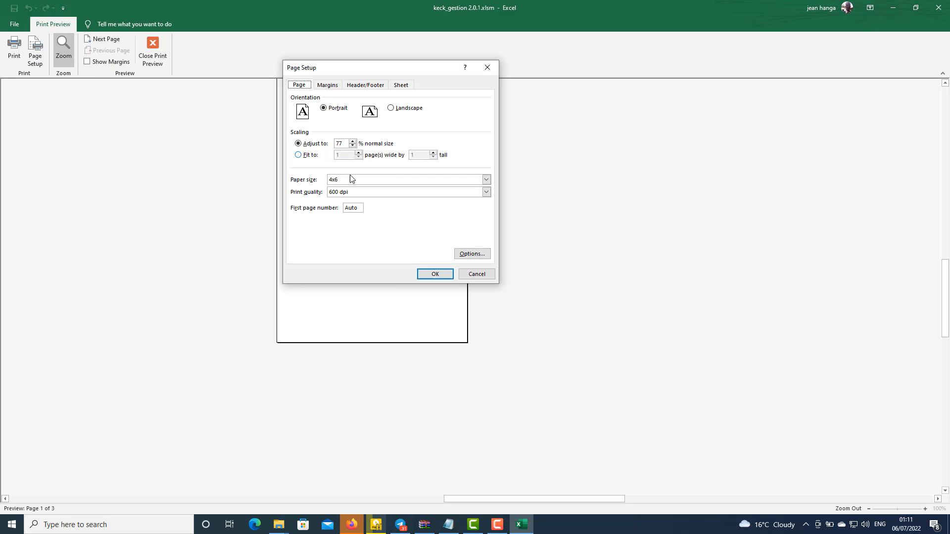
pyautogui.click(365, 181)
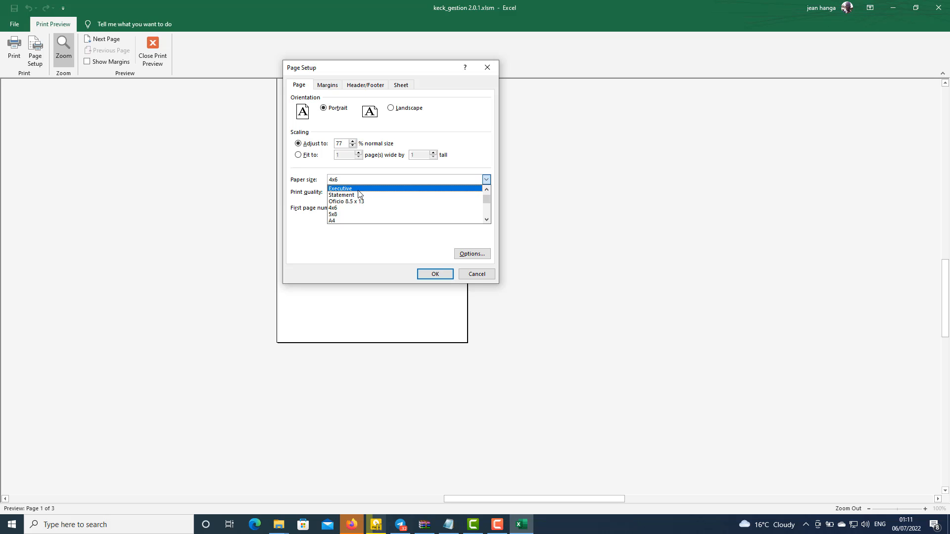
pyautogui.click(360, 194)
pyautogui.click(363, 178)
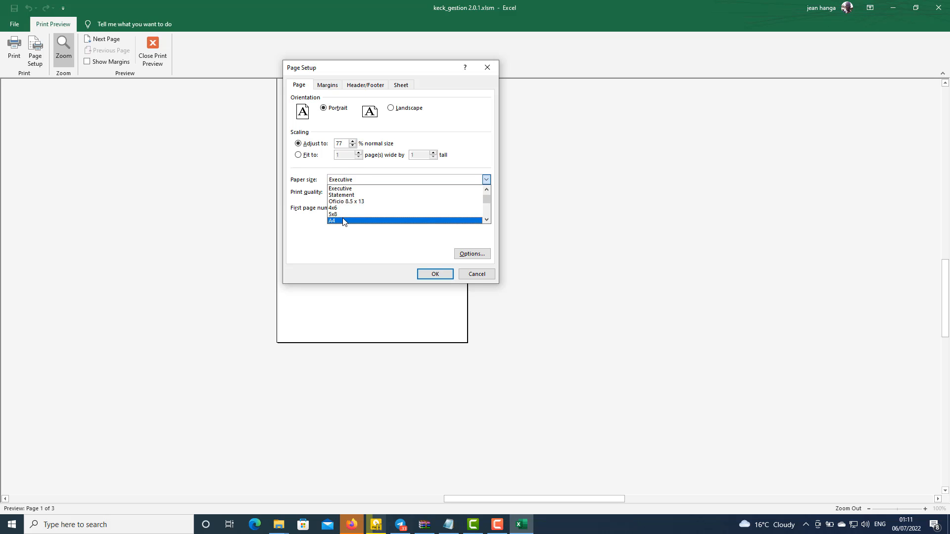
pyautogui.click(345, 221)
pyautogui.click(431, 273)
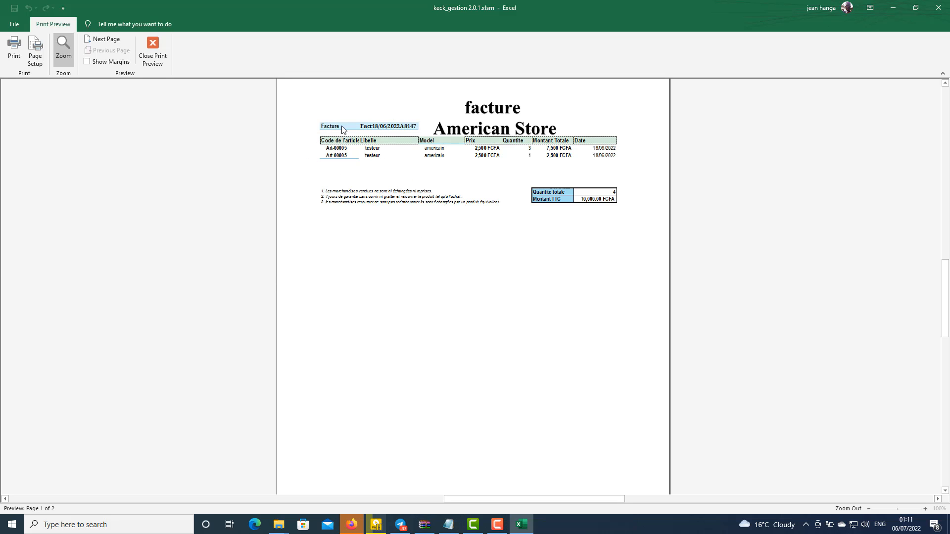
# Step: Close the invoice's print preview, dismiss the Acrobat error, and close the list of recorded sales in Excel
pyautogui.click(153, 50)
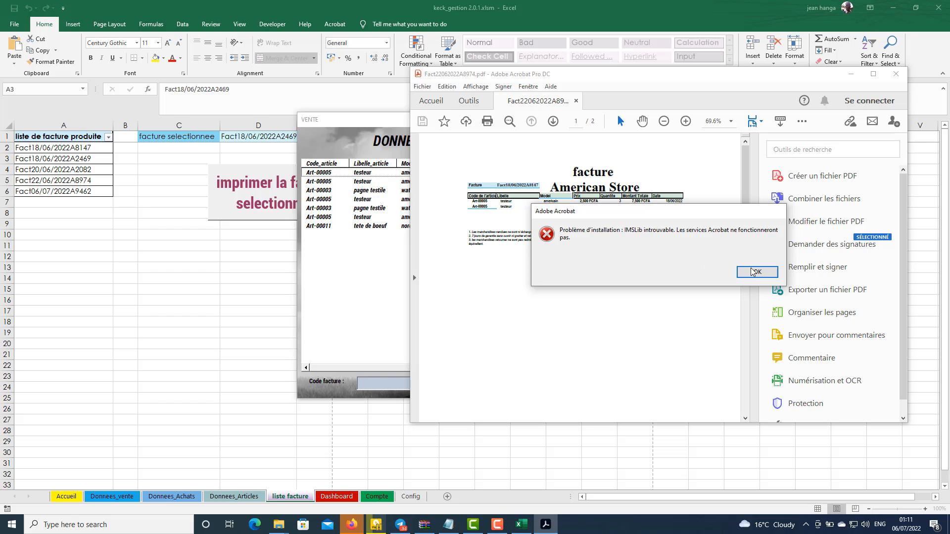
pyautogui.click(753, 272)
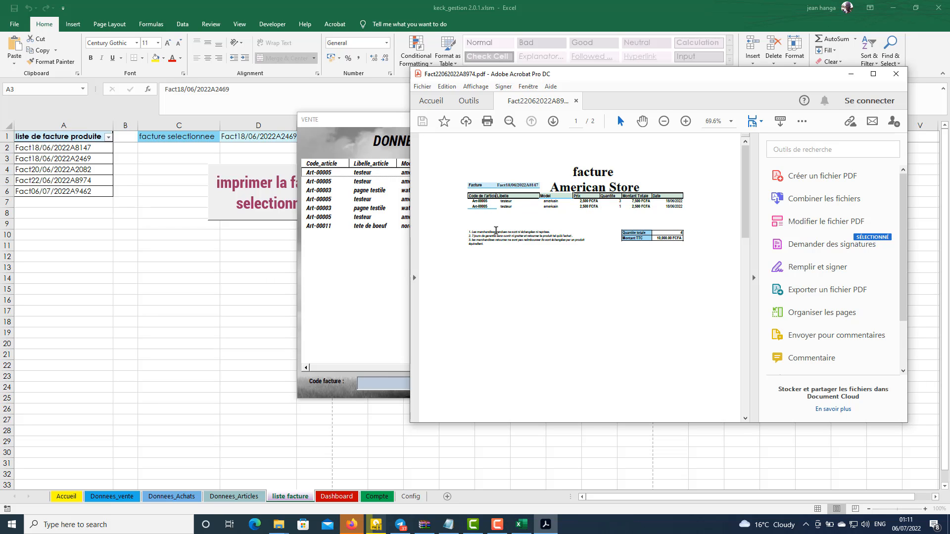
pyautogui.click(339, 319)
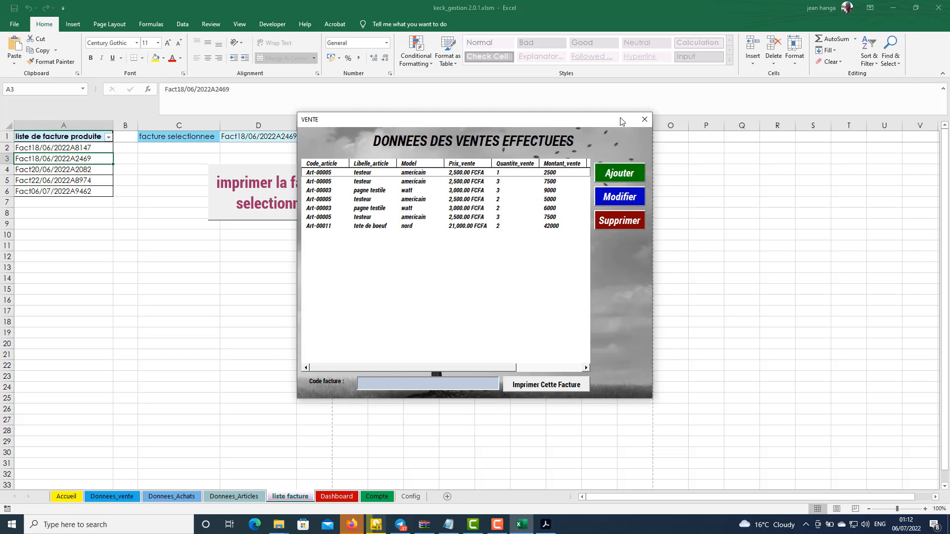
pyautogui.click(644, 120)
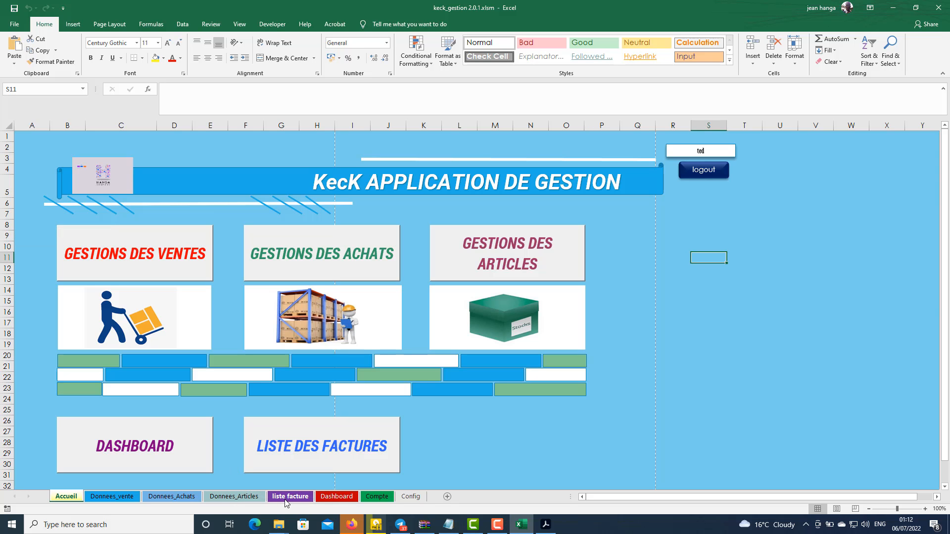
# Step: Open the list of produced invoices from the Accueil sheet
pyautogui.click(286, 499)
pyautogui.click(67, 497)
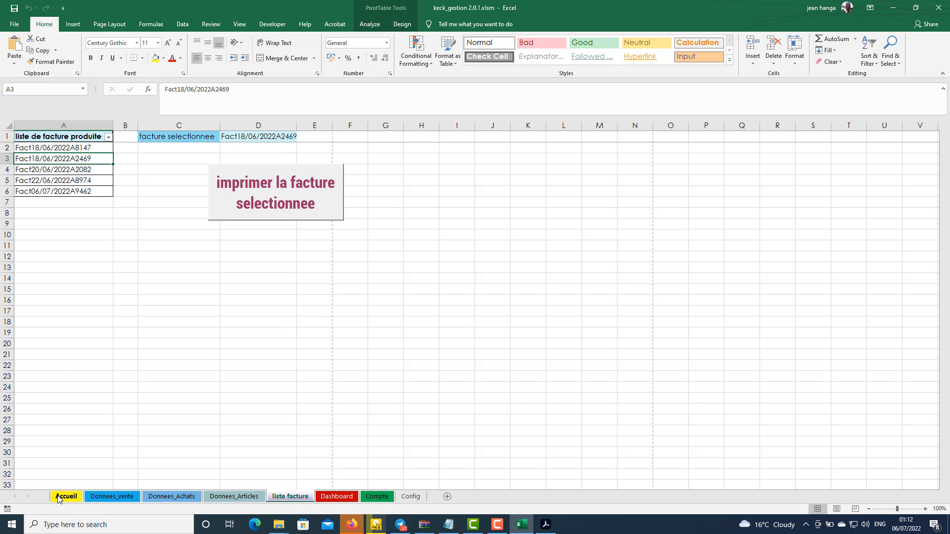
pyautogui.click(321, 441)
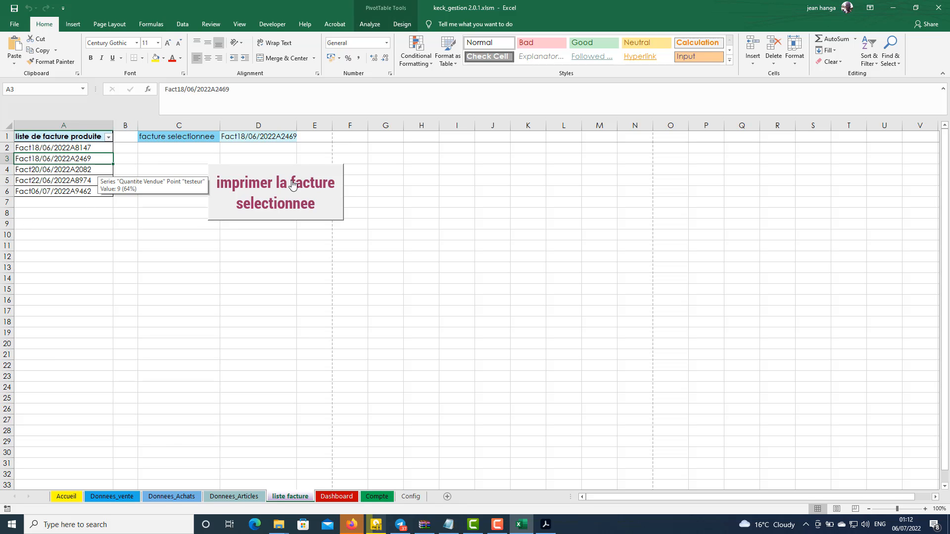
# Step: Select the invoice in cell A5, run the print of the selected invoice, and close its print preview
pyautogui.click(63, 178)
pyautogui.click(61, 184)
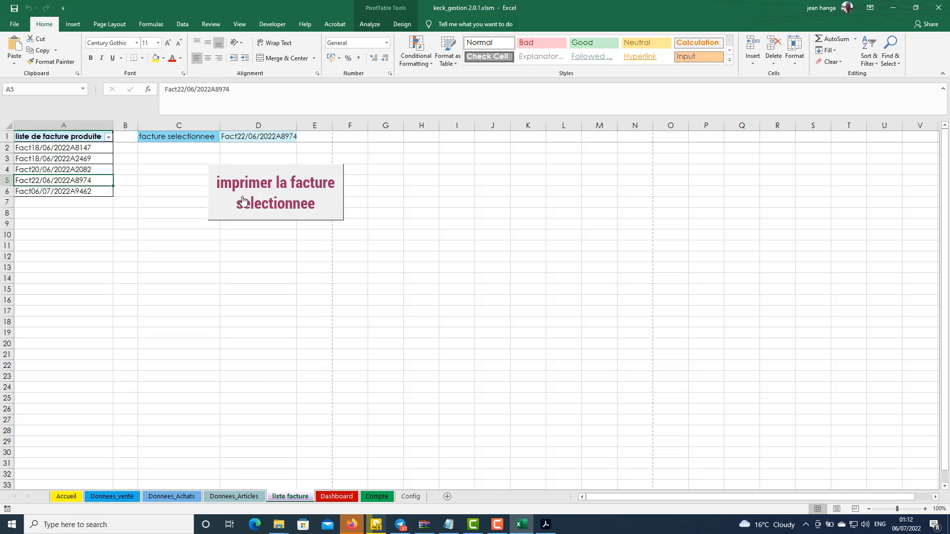
pyautogui.click(277, 204)
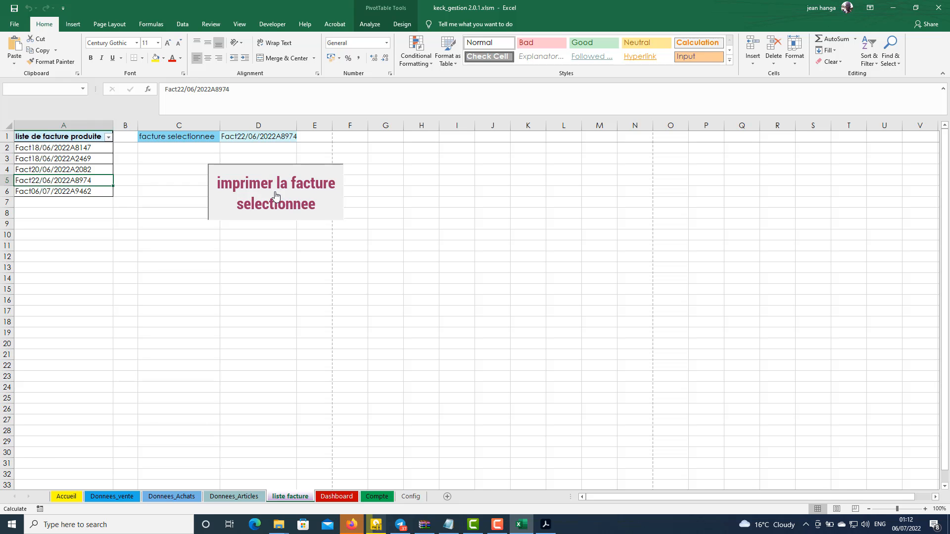
pyautogui.click(275, 193)
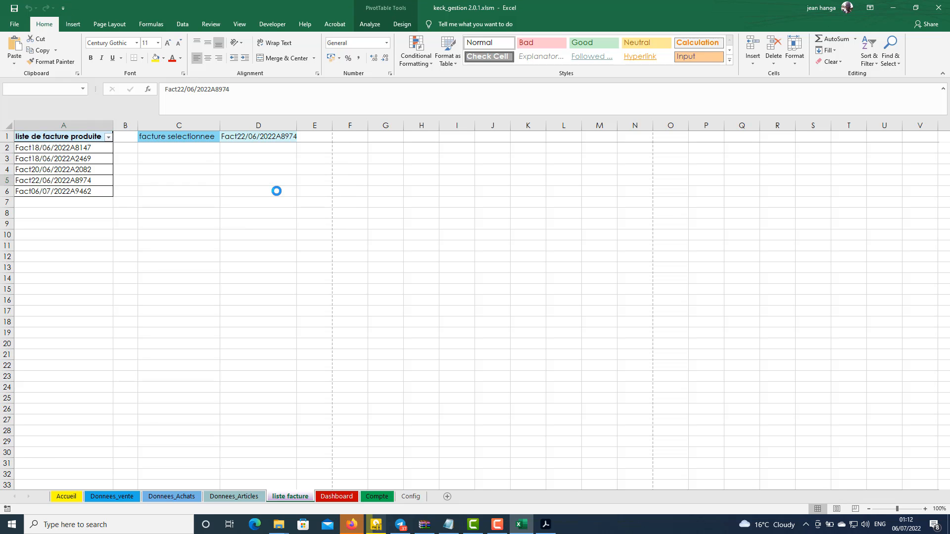
pyautogui.click(554, 309)
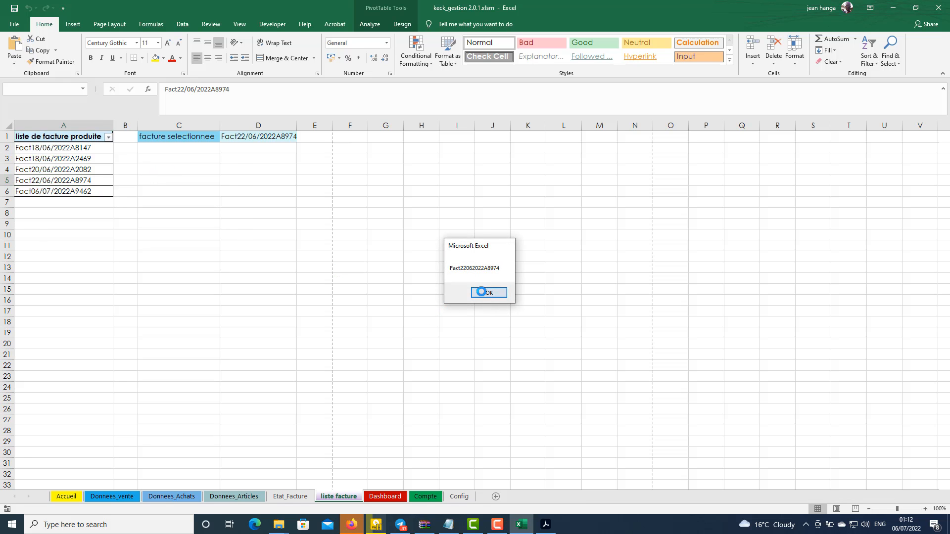
pyautogui.click(484, 293)
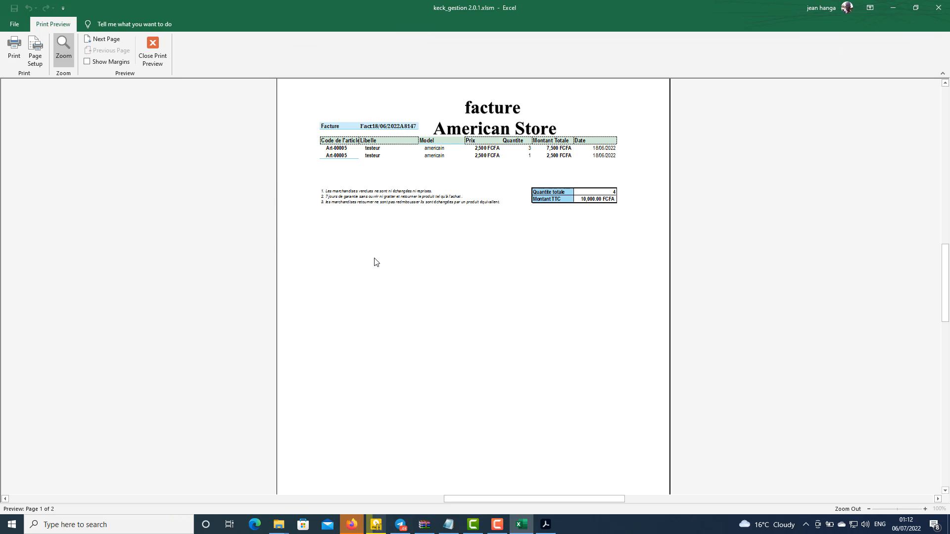
pyautogui.click(153, 59)
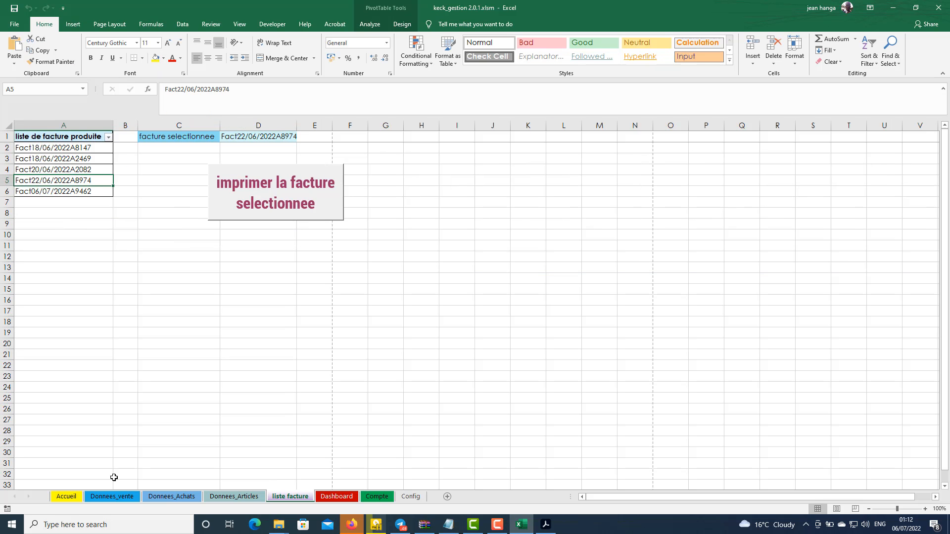
# Step: Open the dashboard from the Accueil sheet and examine its sales, purchase, product evolution and user connection charts
pyautogui.click(66, 496)
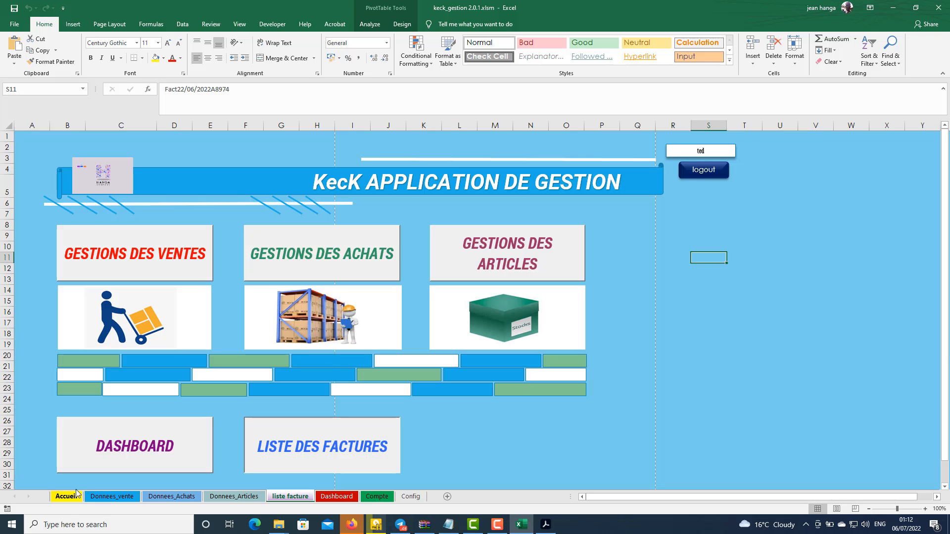
pyautogui.click(139, 453)
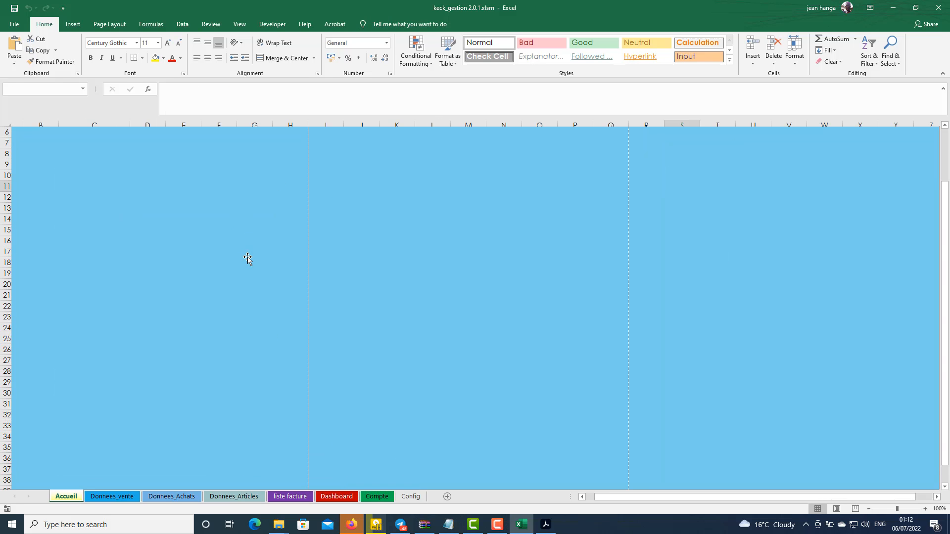
pyautogui.scroll(3, 361, 252)
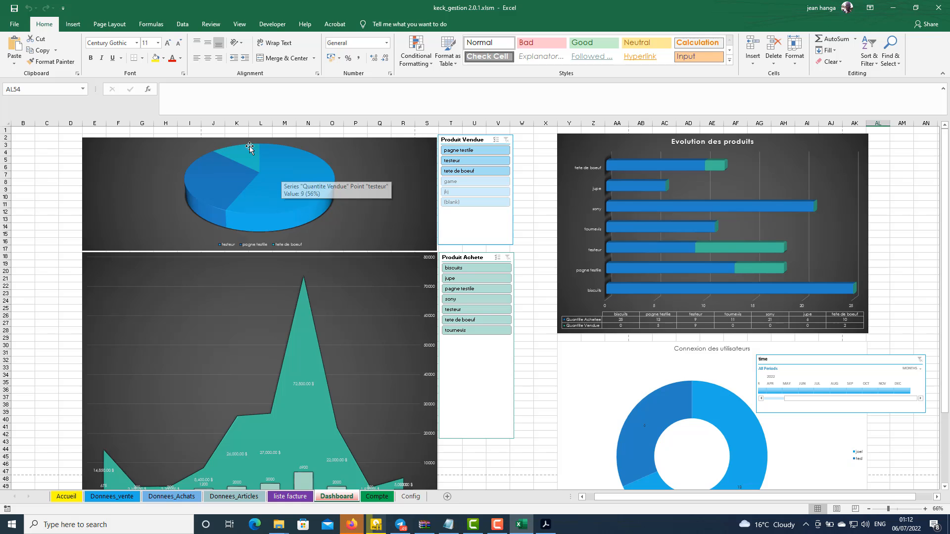
pyautogui.moveTo(253, 160)
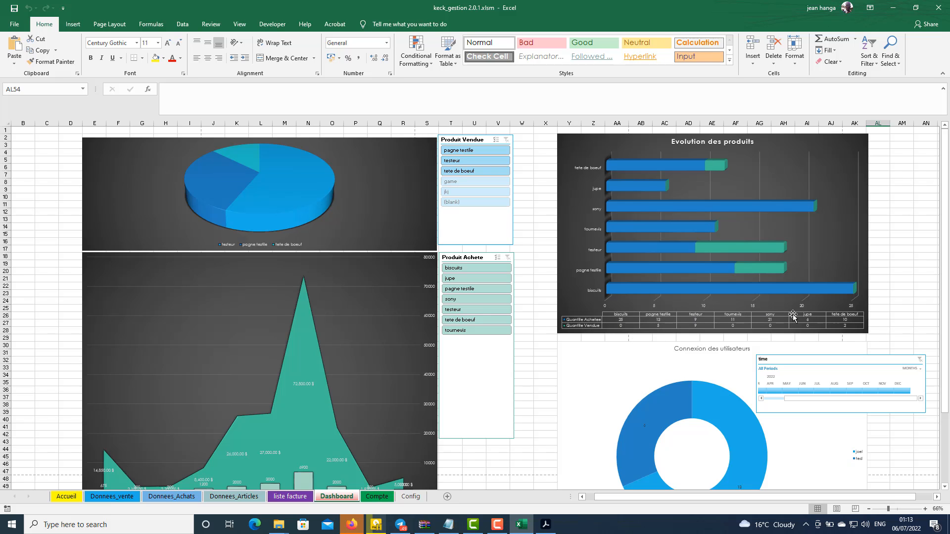
pyautogui.scroll(-1, 289, 362)
pyautogui.scroll(-3, 289, 362)
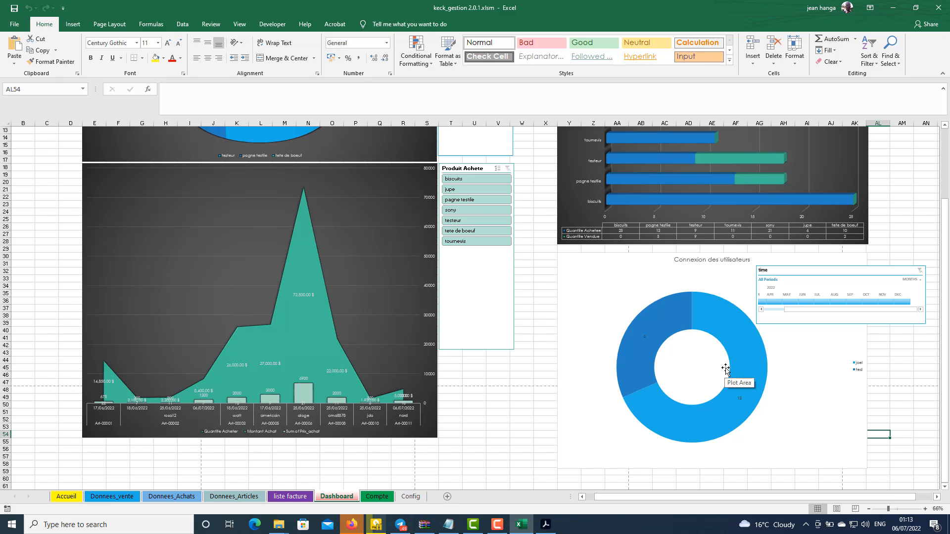
pyautogui.moveTo(738, 405)
# Step: Open the Compte sheet and view the role choices in the Nouveau Compte form, closing it without saving an account
pyautogui.click(377, 497)
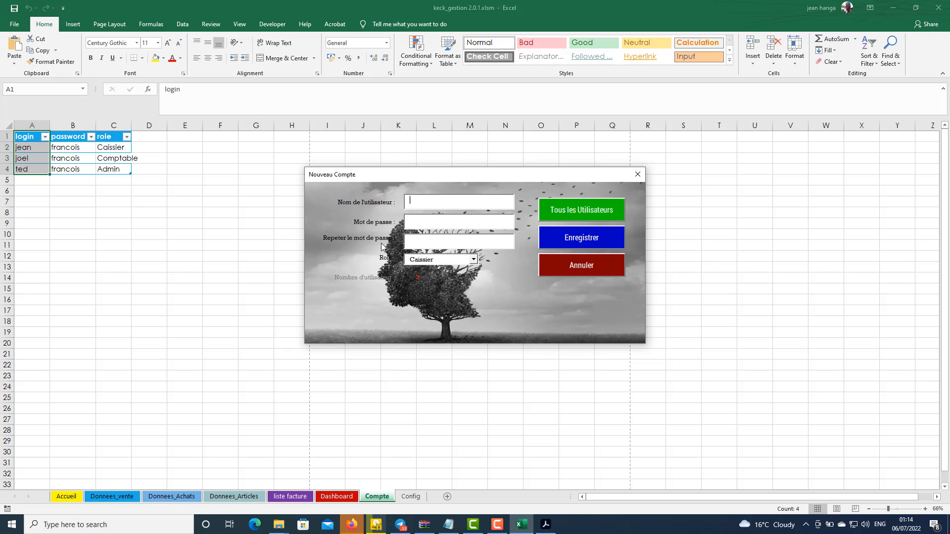
pyautogui.click(476, 264)
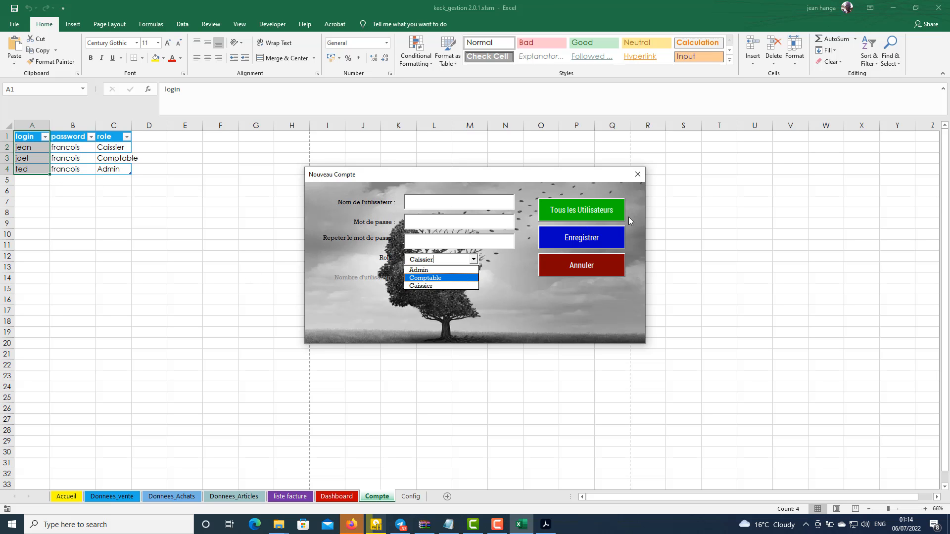
pyautogui.click(637, 175)
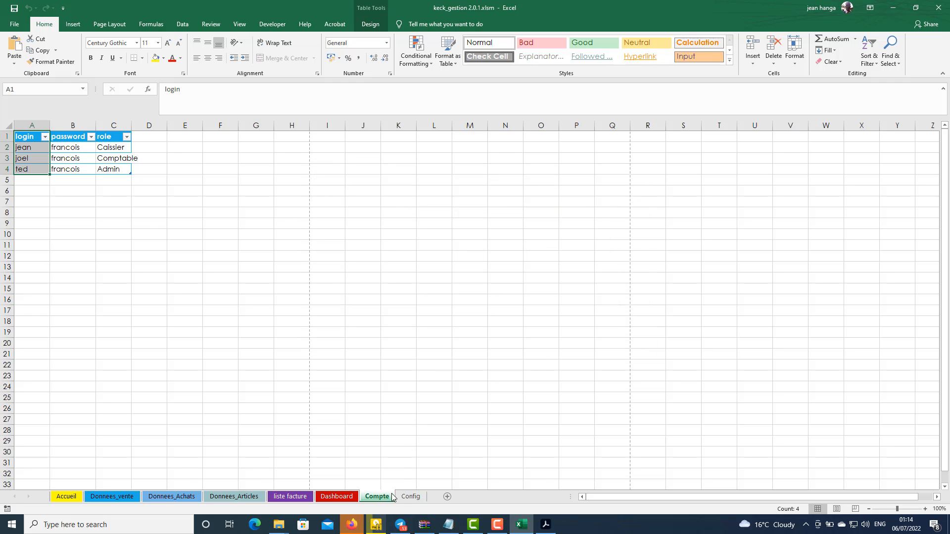
# Step: Open the Config sheet and select the manager's e-mail cell B5
pyautogui.click(413, 498)
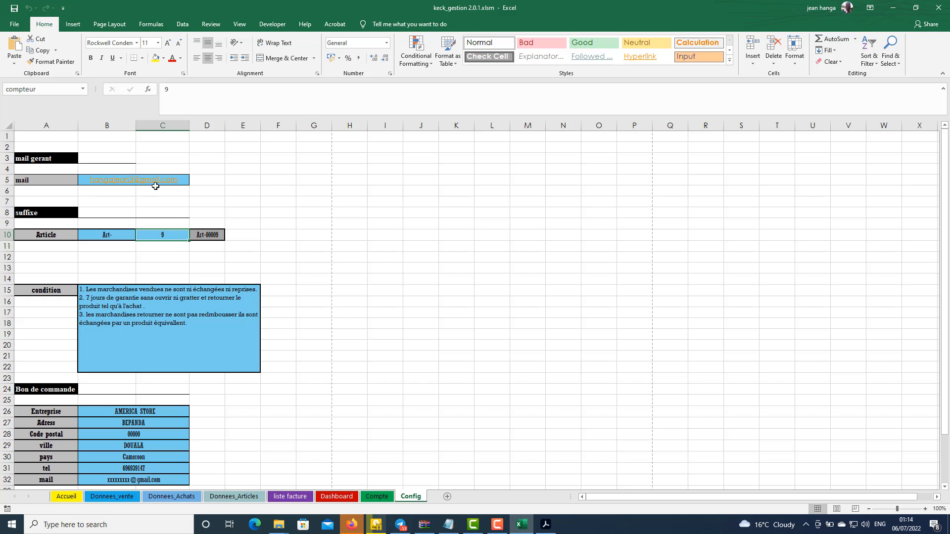
pyautogui.click(202, 182)
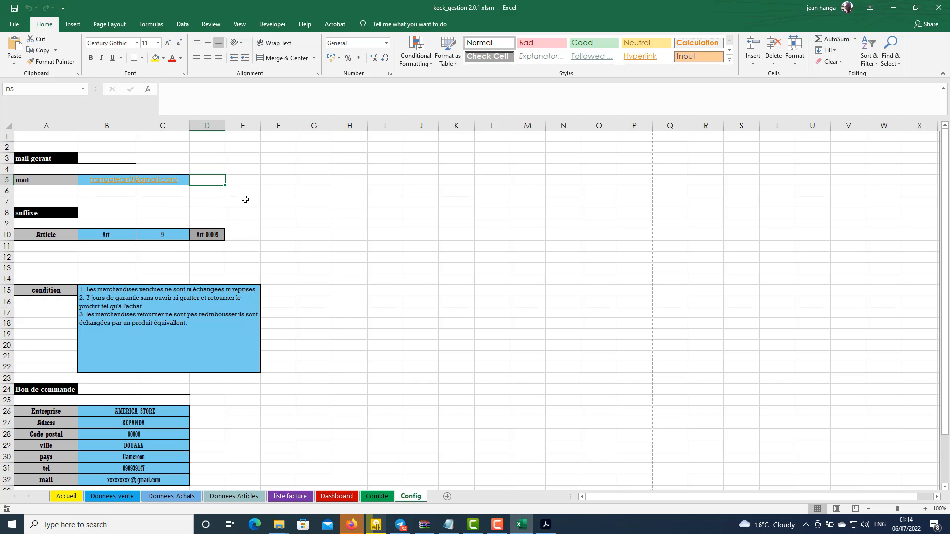
pyautogui.press('Left')
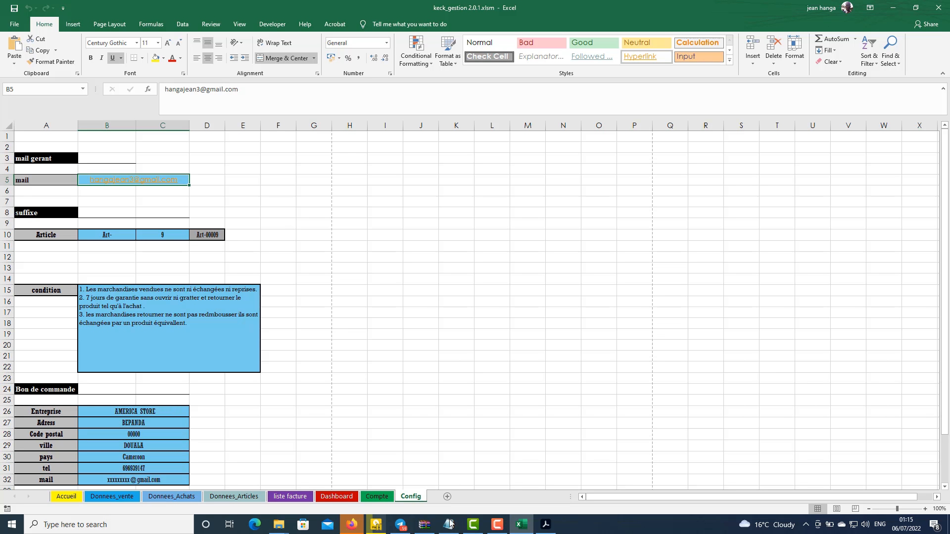
# Step: On the Dashboard sheet, filter the purchases chart by jupe, pagne testile, sony, biscuits, tete de boeuf and tournevis in turn, and clear the Produit Achete filter
pyautogui.click(336, 496)
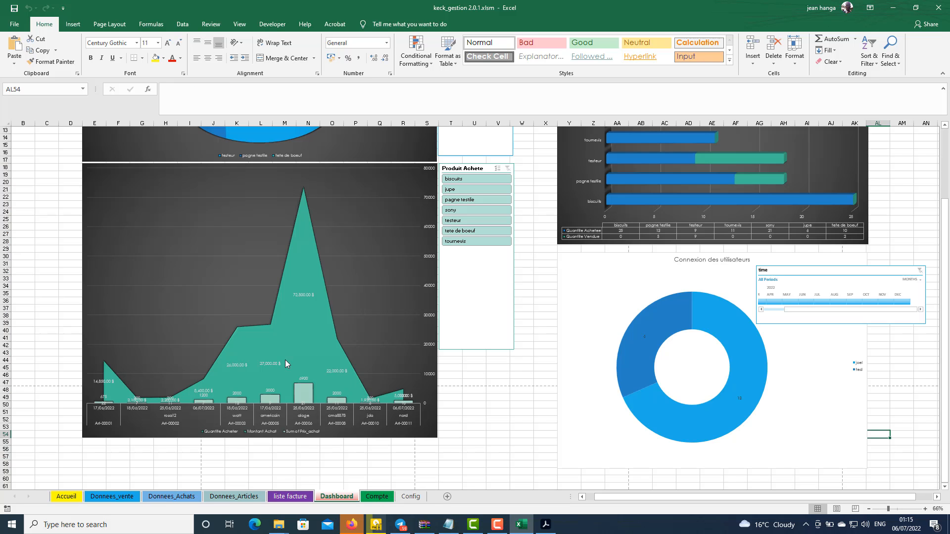
pyautogui.scroll(4, 346, 341)
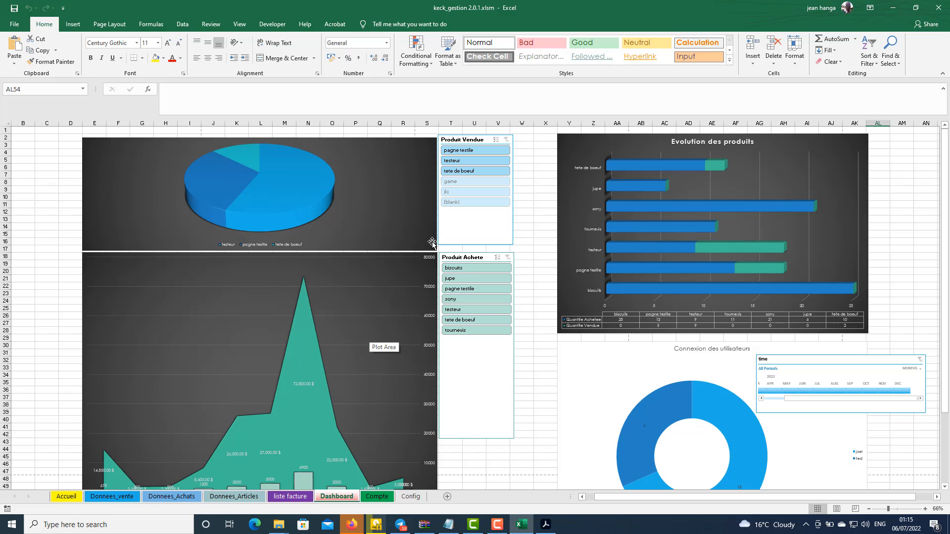
pyautogui.scroll(-3, 350, 371)
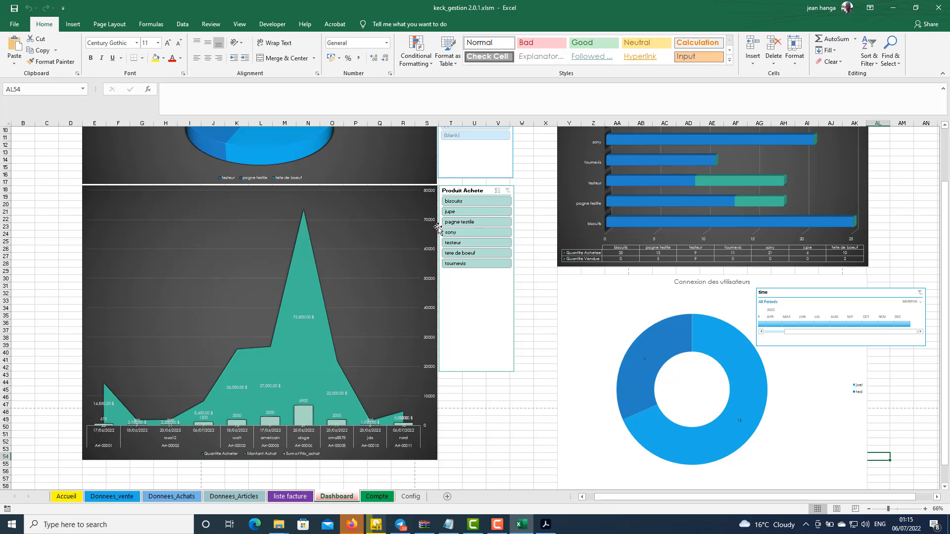
pyautogui.click(460, 213)
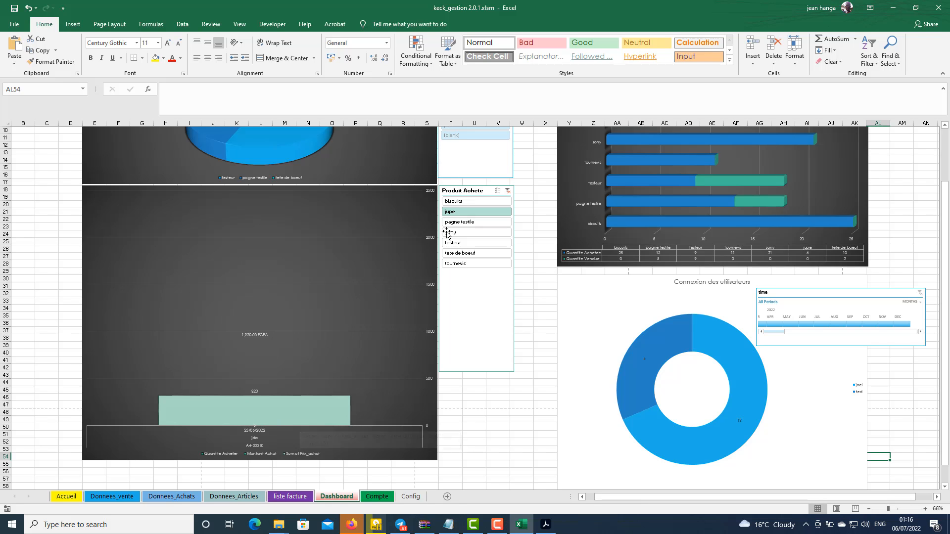
pyautogui.click(462, 222)
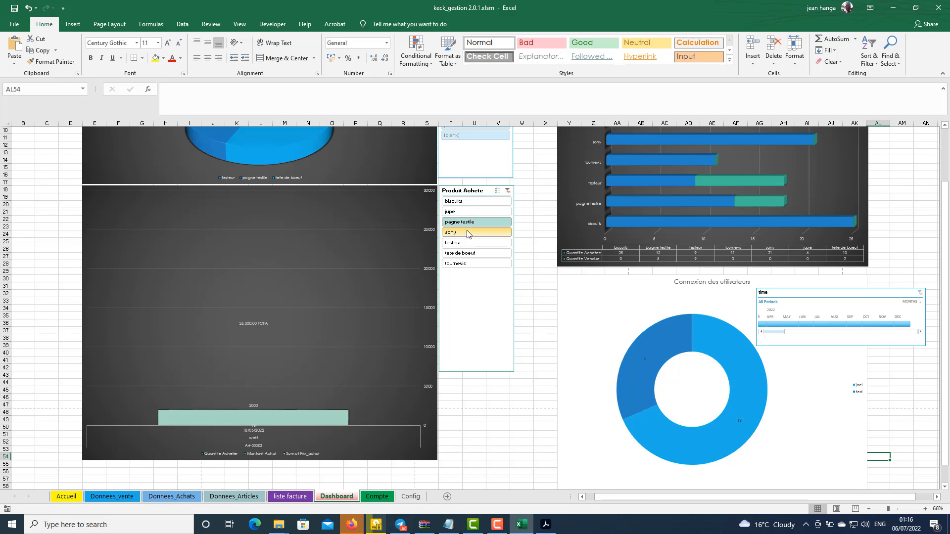
pyautogui.click(467, 233)
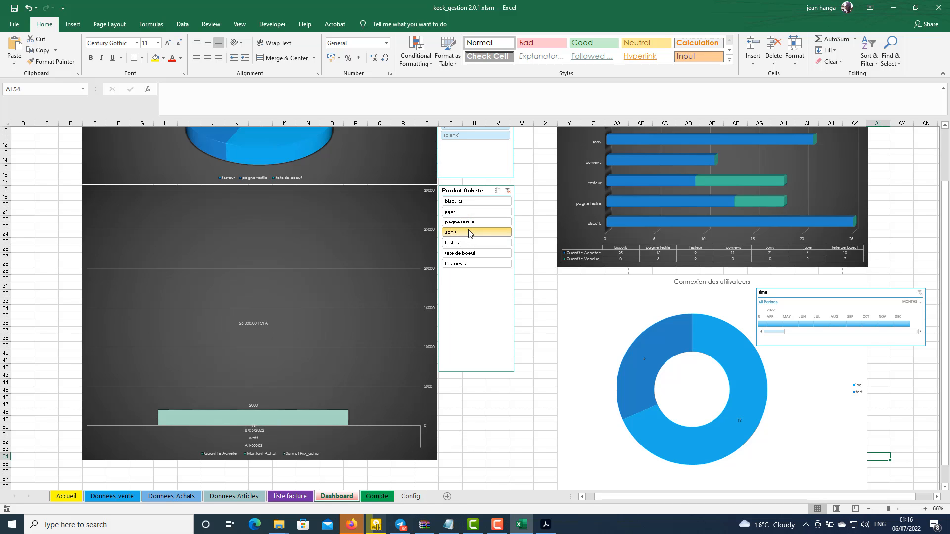
pyautogui.click(472, 203)
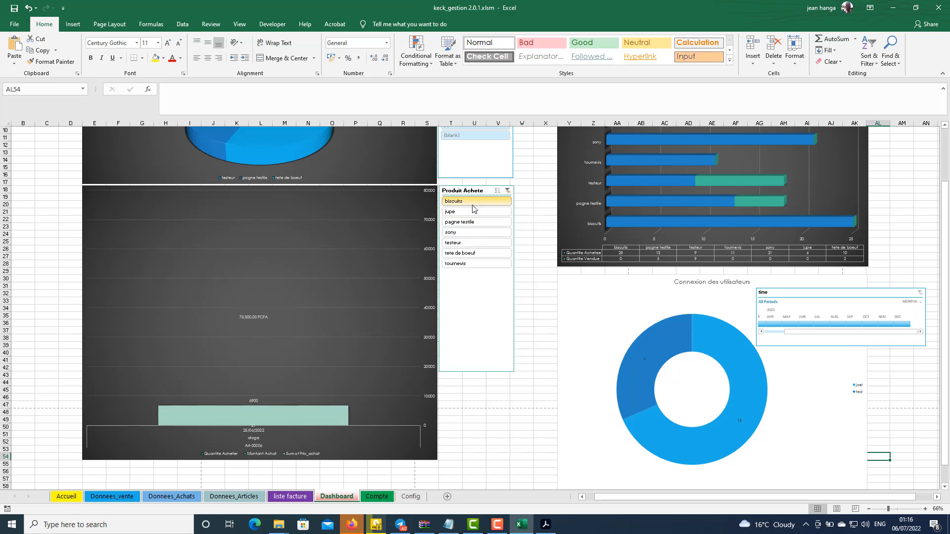
pyautogui.click(466, 254)
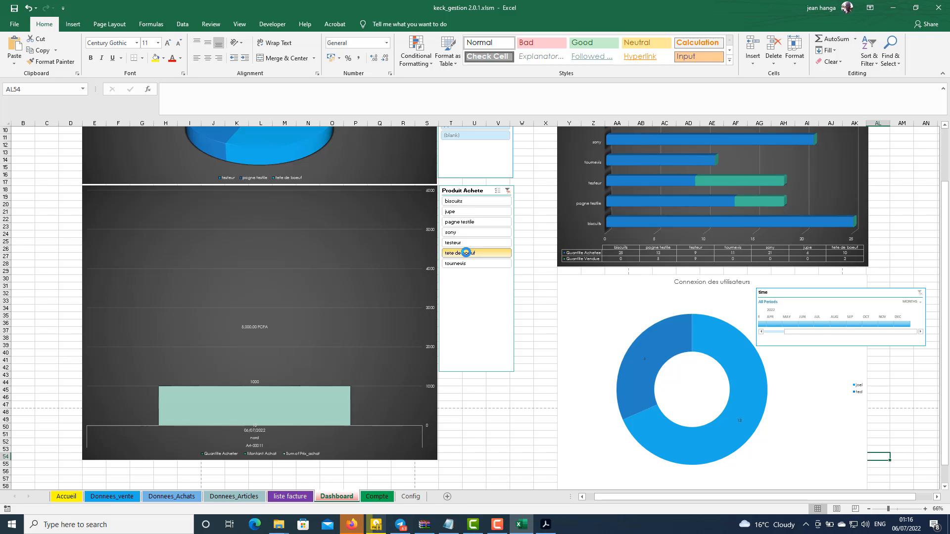
pyautogui.click(465, 265)
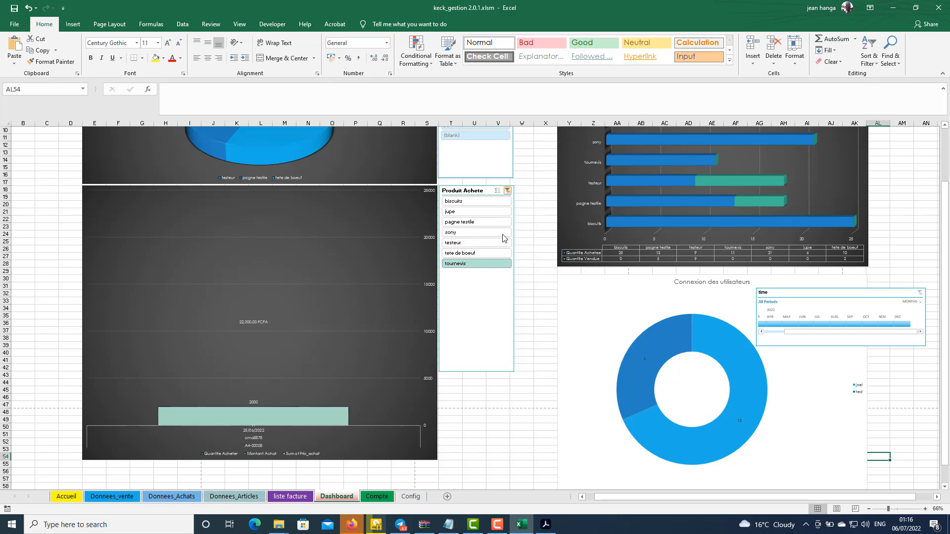
pyautogui.click(507, 190)
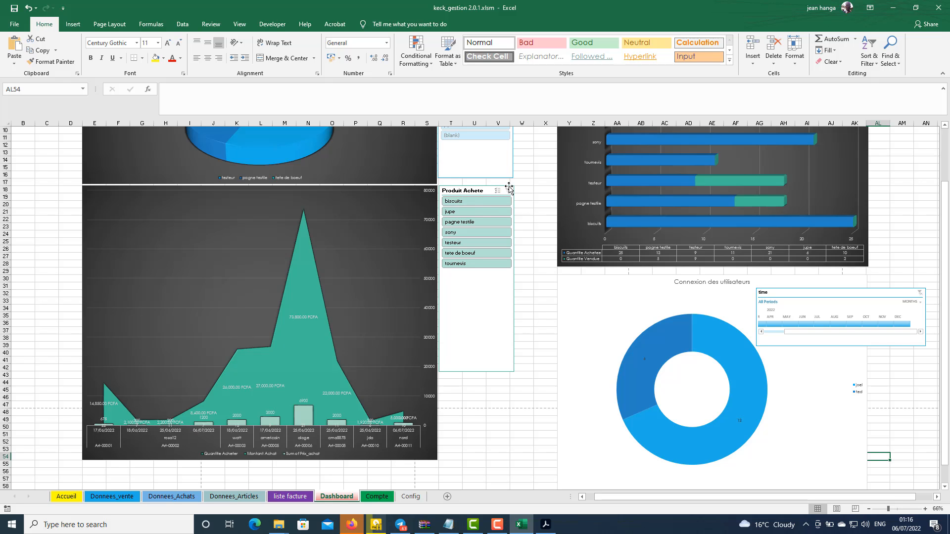
# Step: Filter the sales pie chart by tete de boeuf, testeur and pagne testile in turn, and clear the Produit Vendue filter
pyautogui.scroll(3, 559, 217)
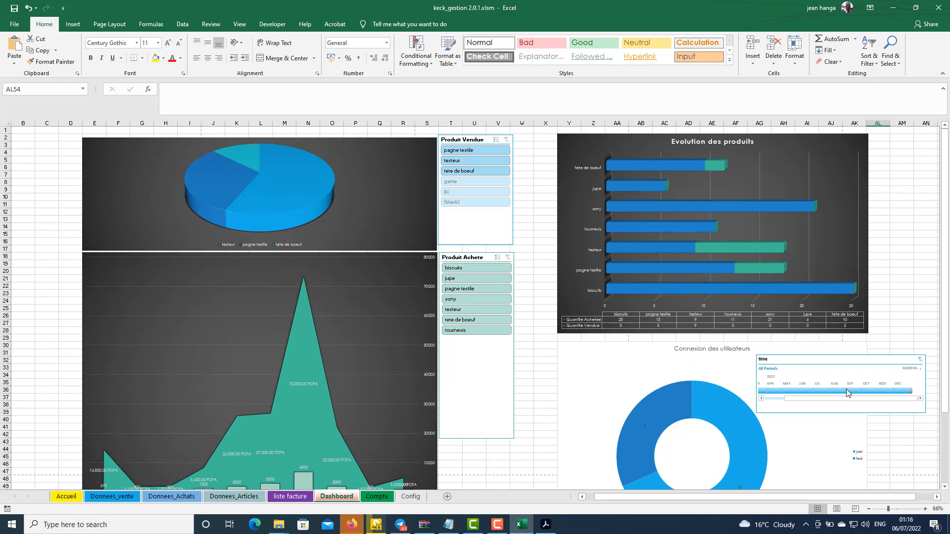
pyautogui.click(484, 171)
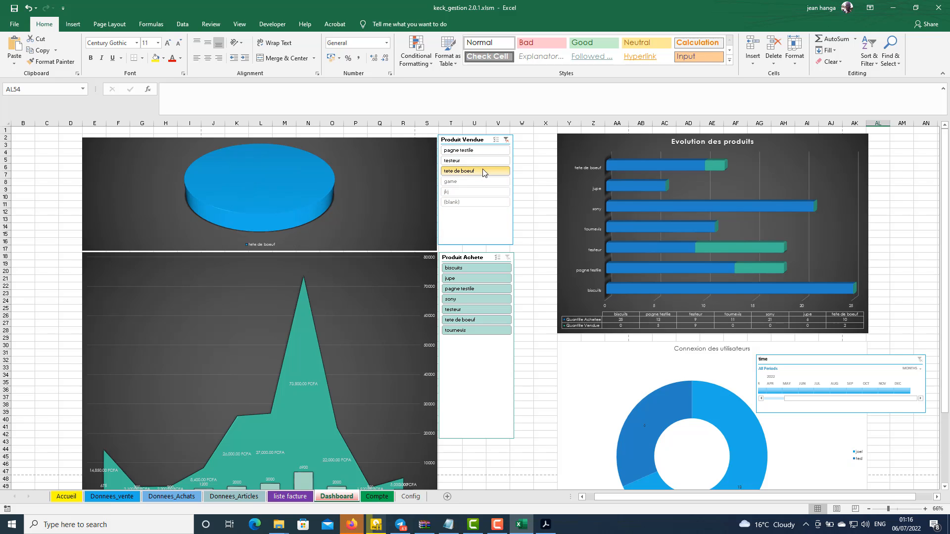
pyautogui.click(469, 165)
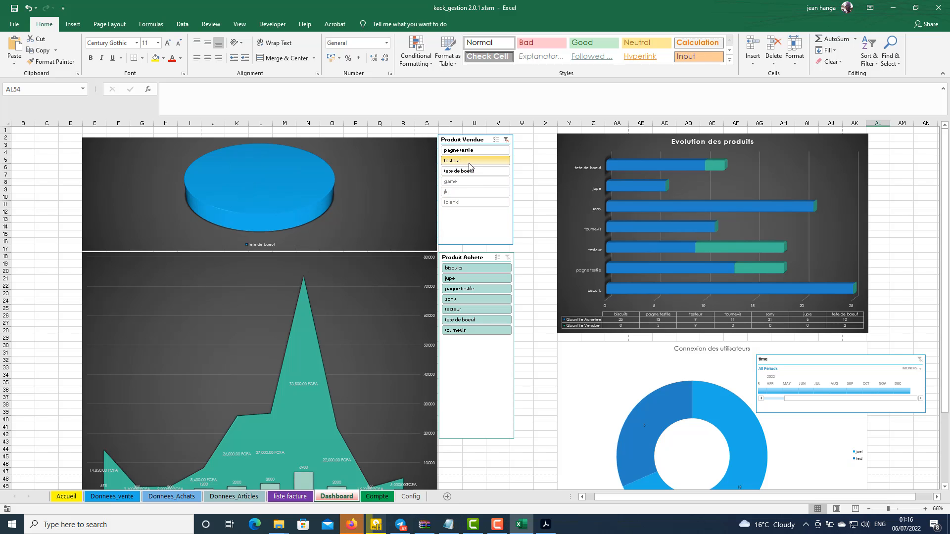
pyautogui.click(478, 151)
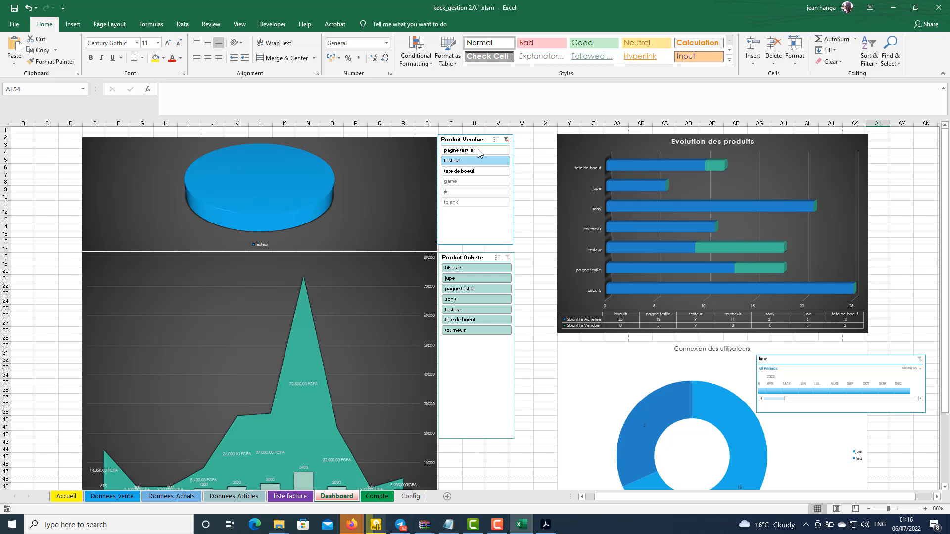
pyautogui.click(506, 140)
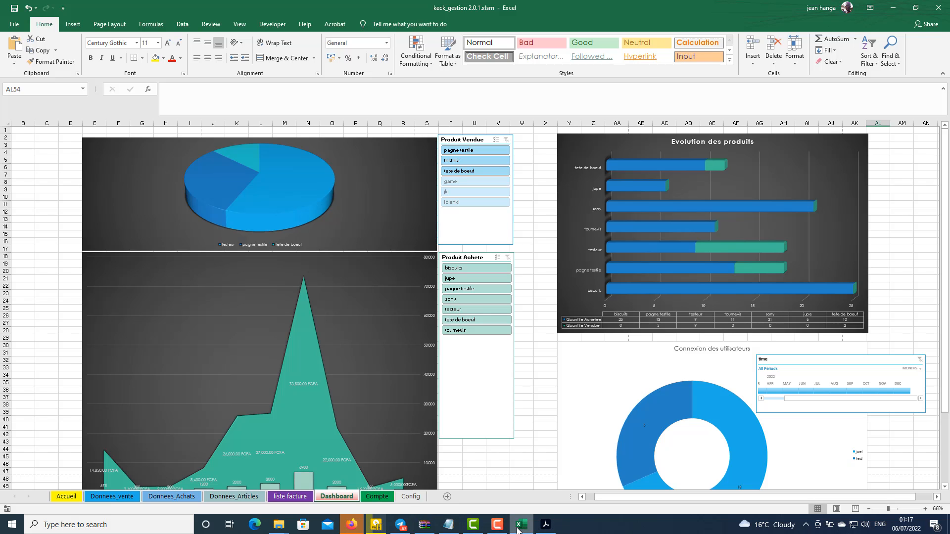
pyautogui.moveTo(518, 530)
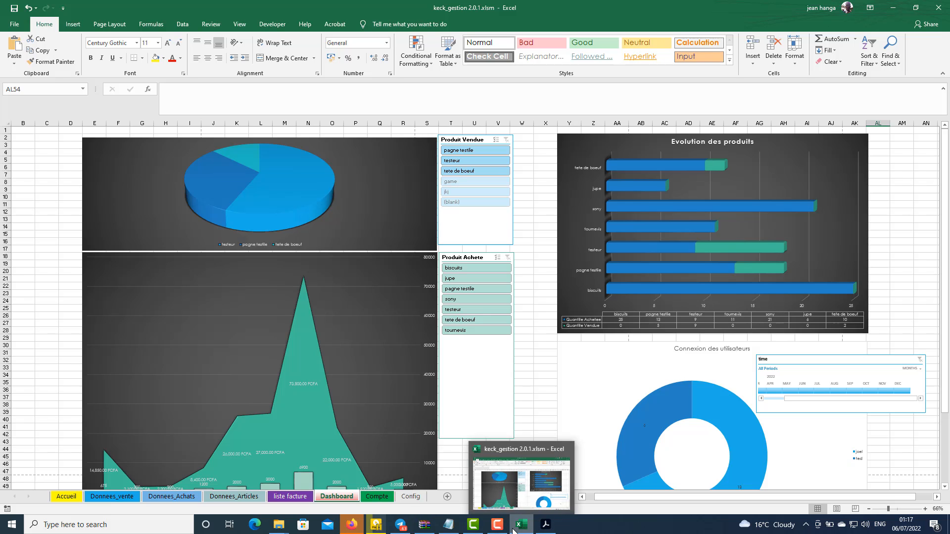